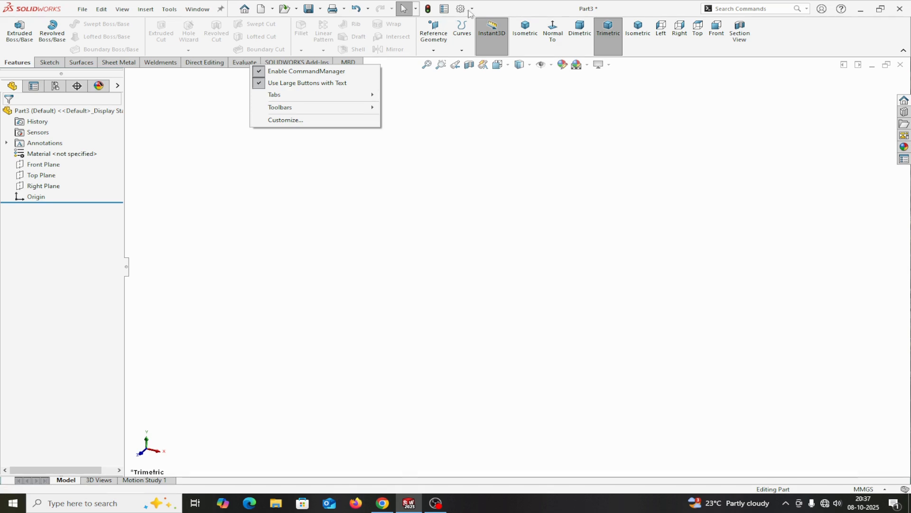
# Step: Activate the SOLIDWORKS Simulation add-in for the current session
pyautogui.click(473, 9)
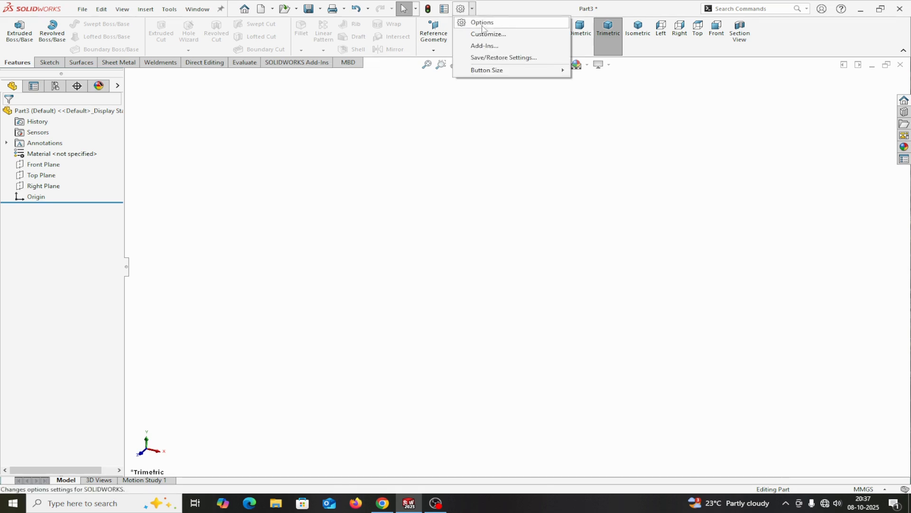
pyautogui.click(485, 46)
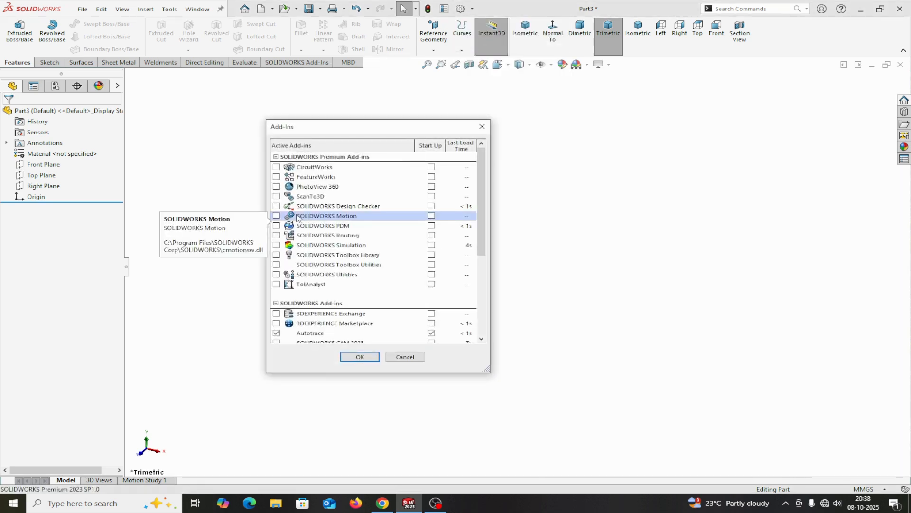
pyautogui.click(276, 245)
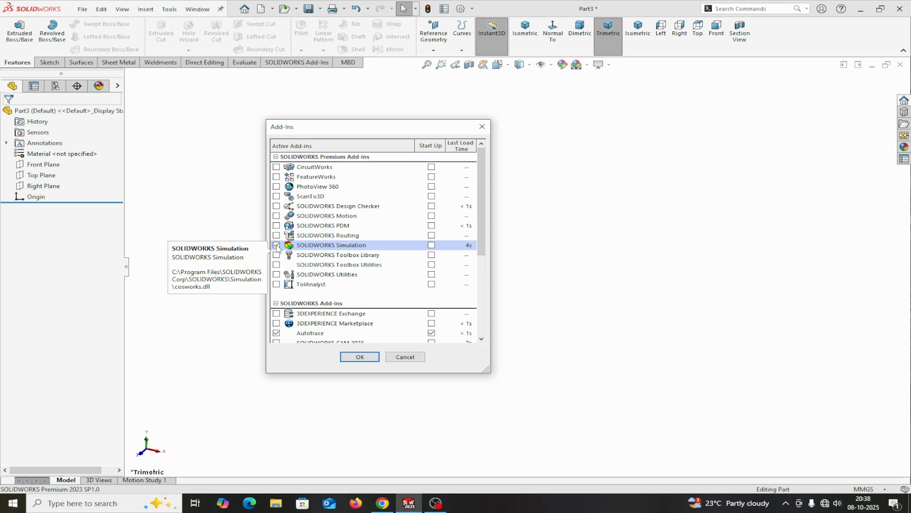
pyautogui.click(356, 357)
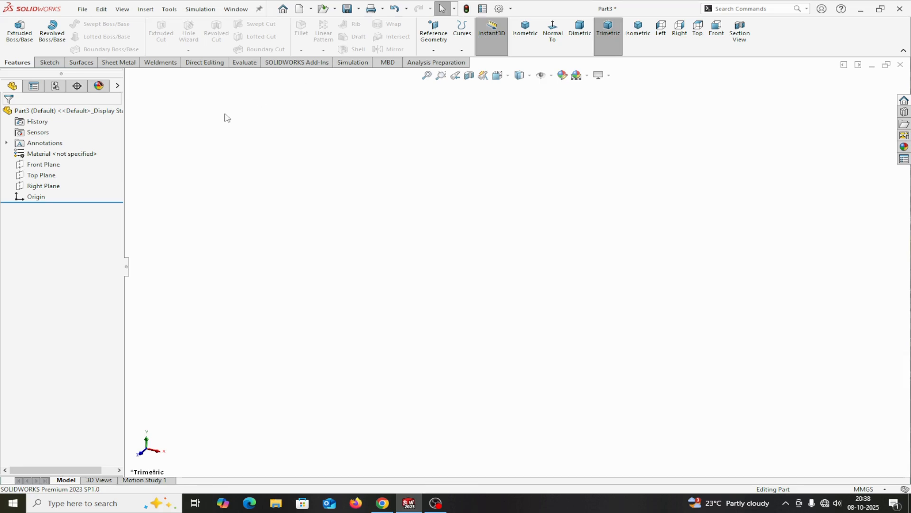
# Step: Start a sketch on the Front Plane and draw a horizontal line about 129 mm long from the origin
pyautogui.click(24, 165)
pyautogui.click(45, 149)
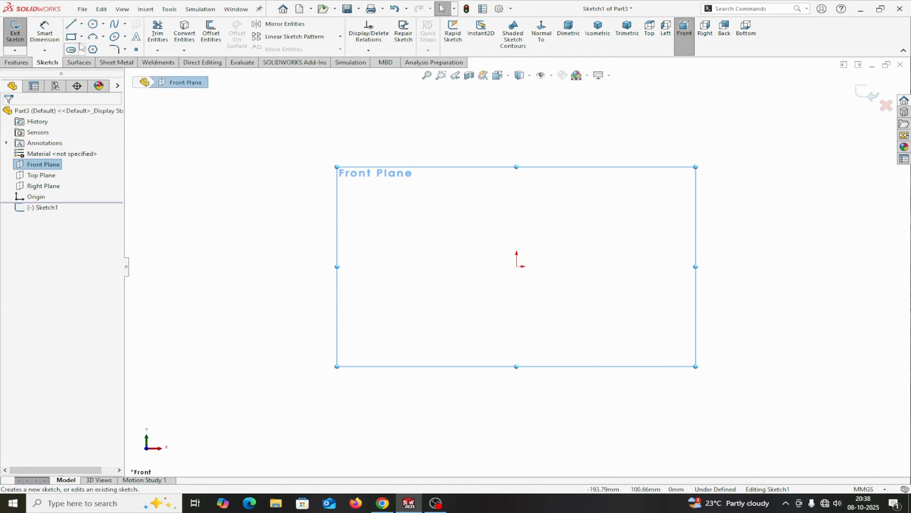
pyautogui.click(71, 24)
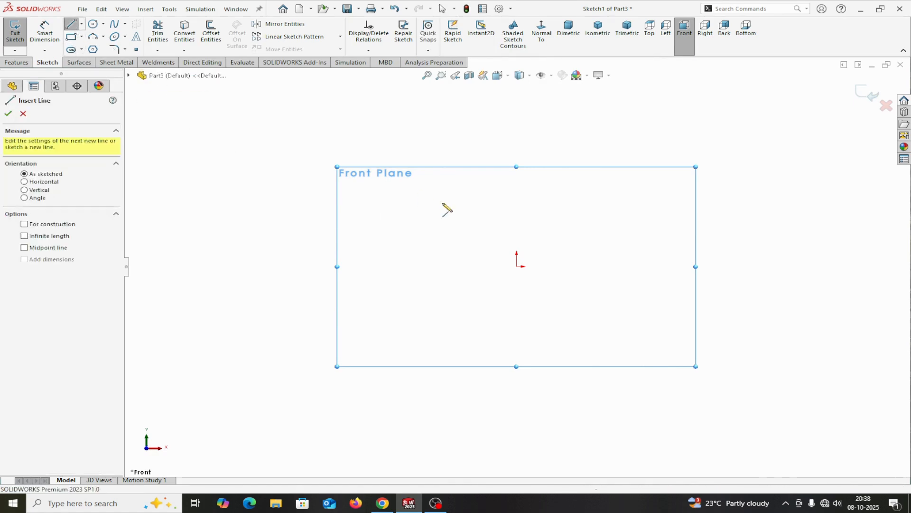
pyautogui.click(519, 268)
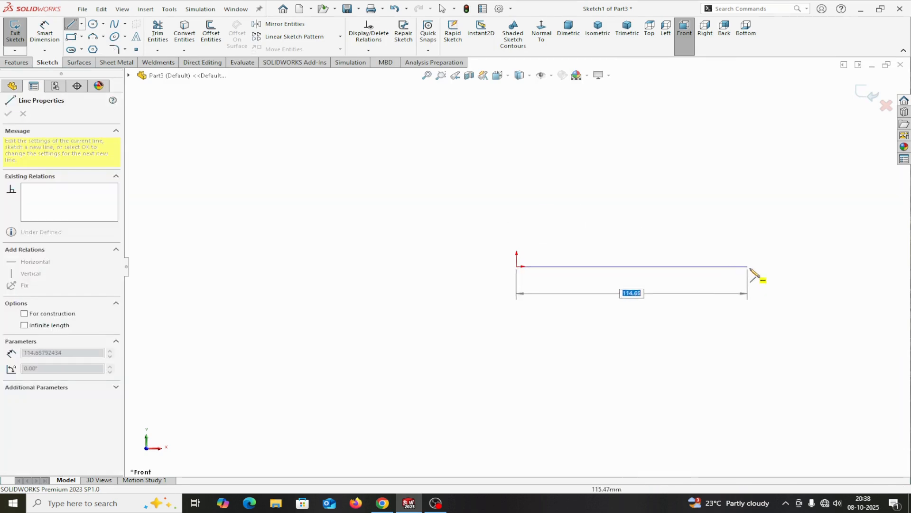
pyautogui.click(776, 268)
pyautogui.rightClick(779, 268)
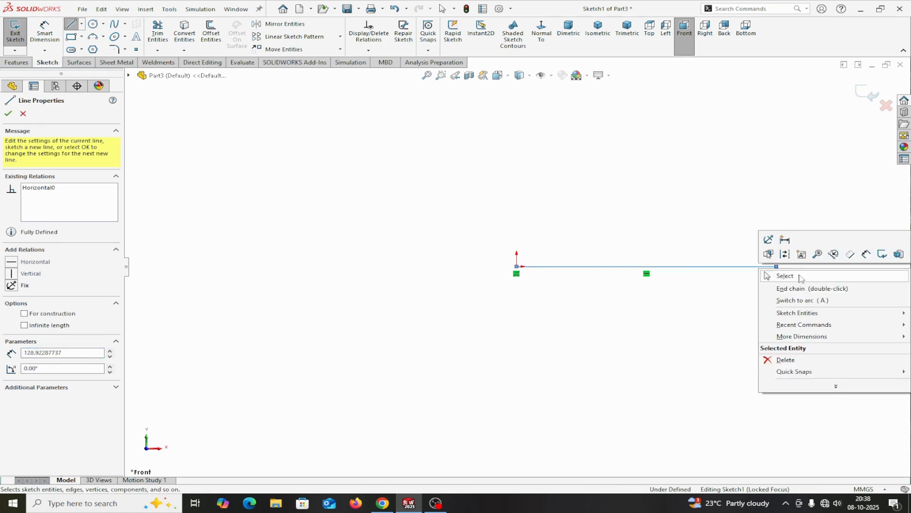
pyautogui.click(791, 275)
# Step: Dimension the horizontal line to 700 mm and exit the sketch
pyautogui.click(44, 31)
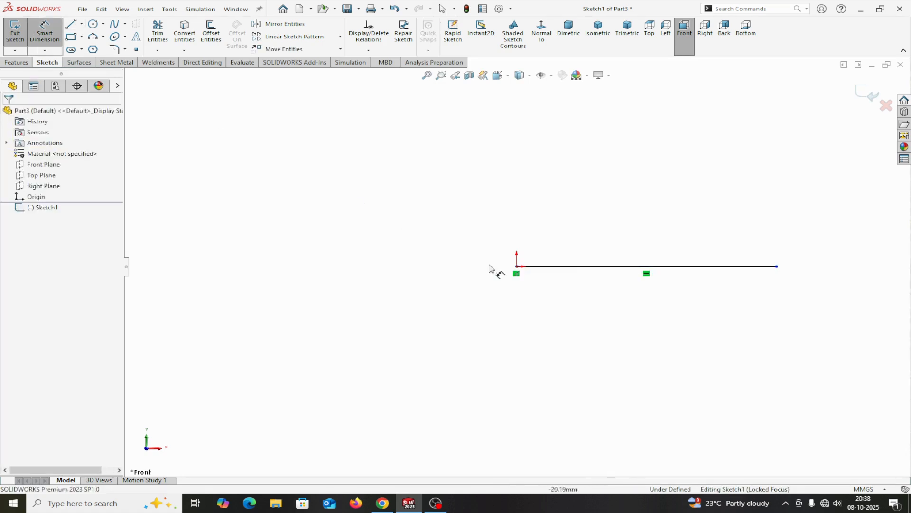
pyautogui.click(578, 267)
pyautogui.click(583, 306)
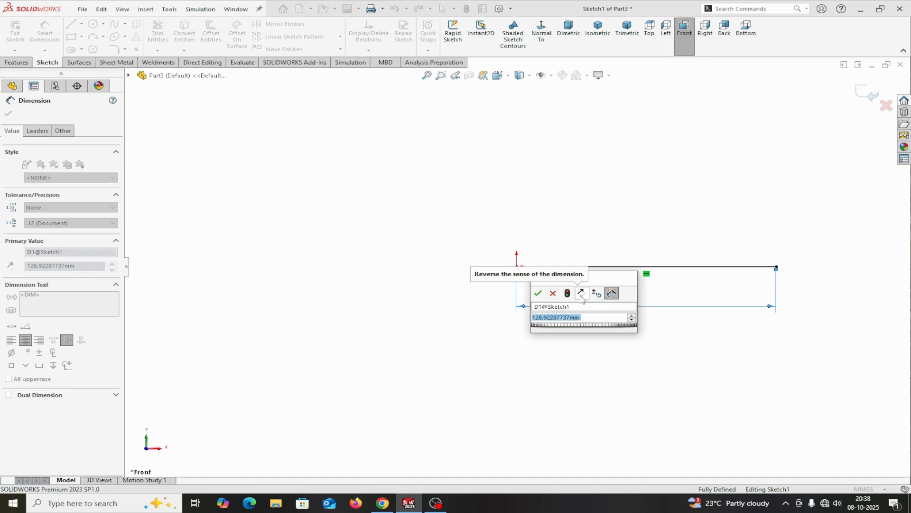
pyautogui.write('700')
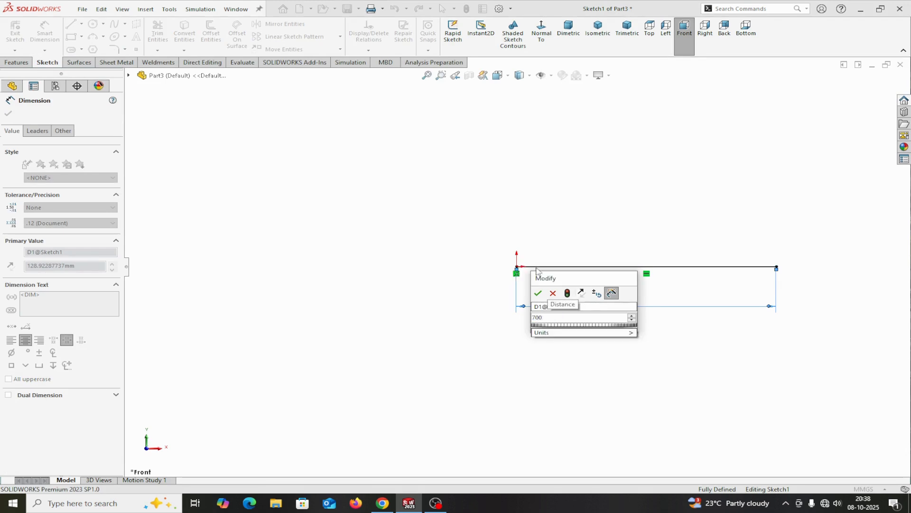
pyautogui.click(537, 293)
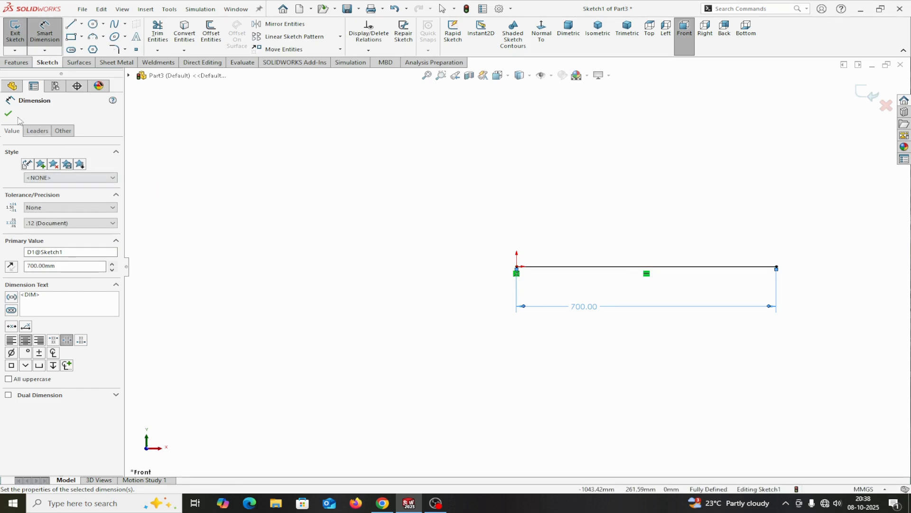
pyautogui.press('Escape')
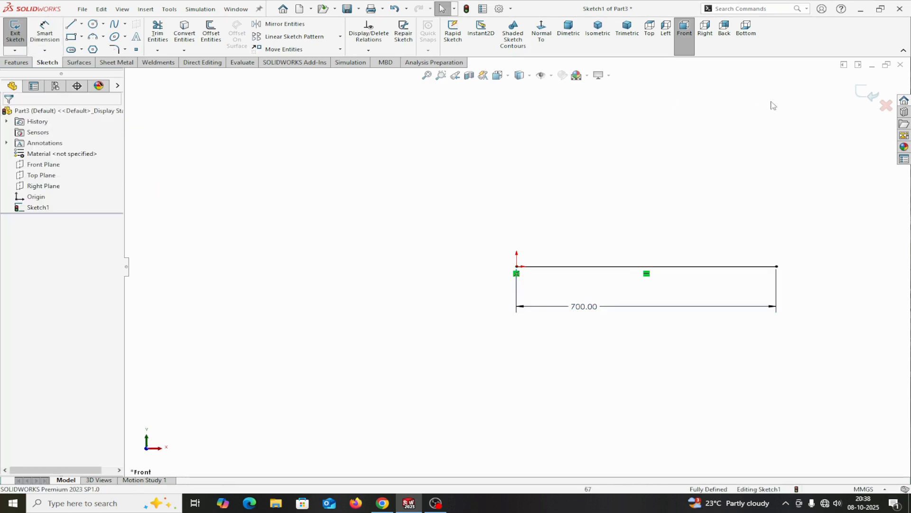
pyautogui.click(869, 94)
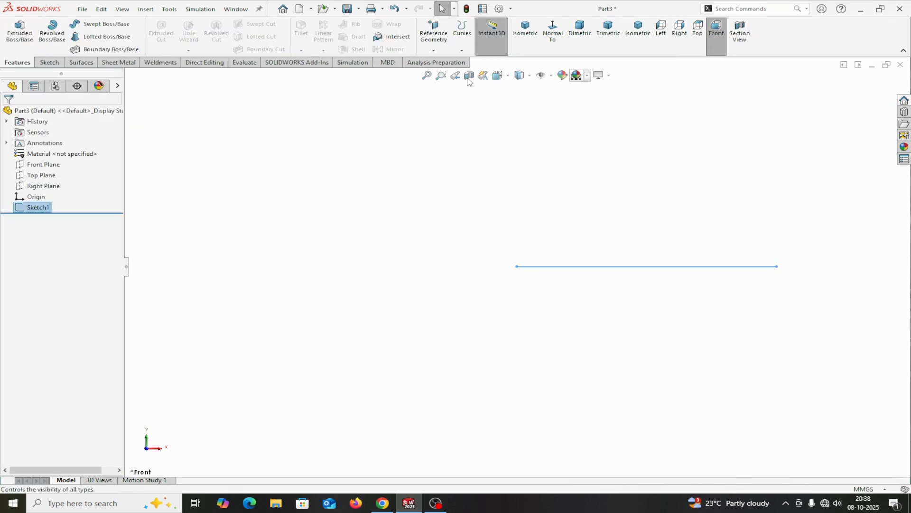
# Step: Add a weldment feature and create an iso rectangular tube structural member, size 120 x 80 x 8, along the sketched line
pyautogui.click(160, 63)
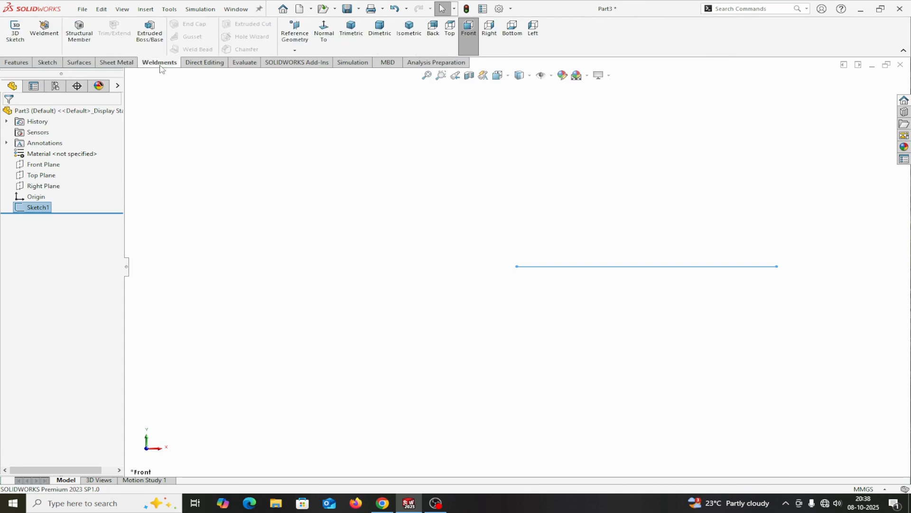
pyautogui.click(47, 34)
pyautogui.click(78, 32)
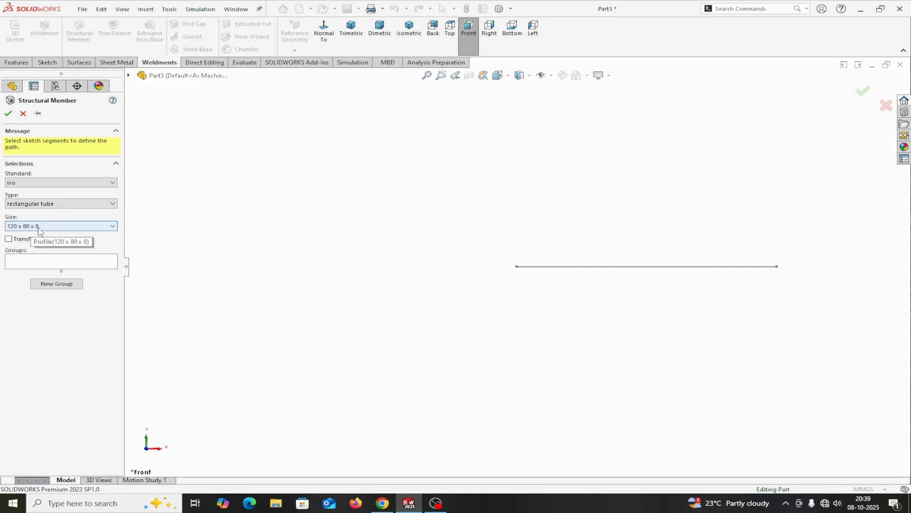
pyautogui.click(37, 262)
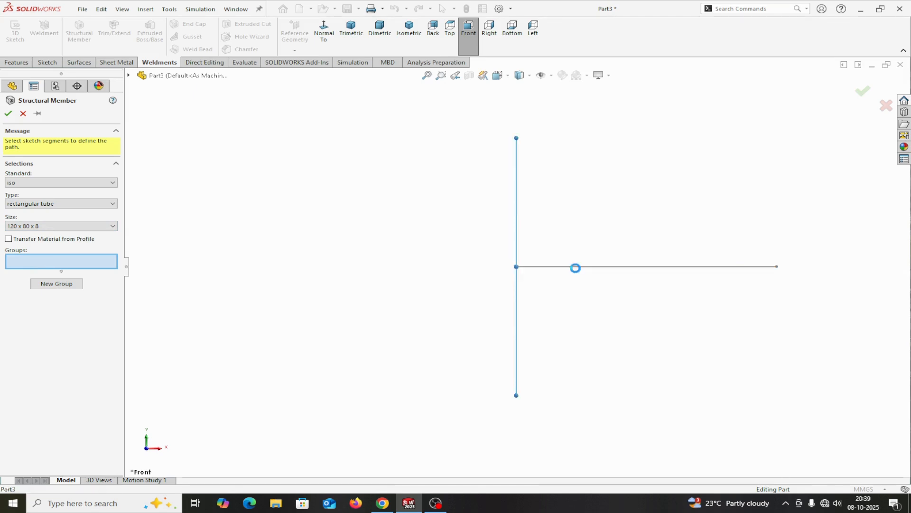
pyautogui.click(576, 268)
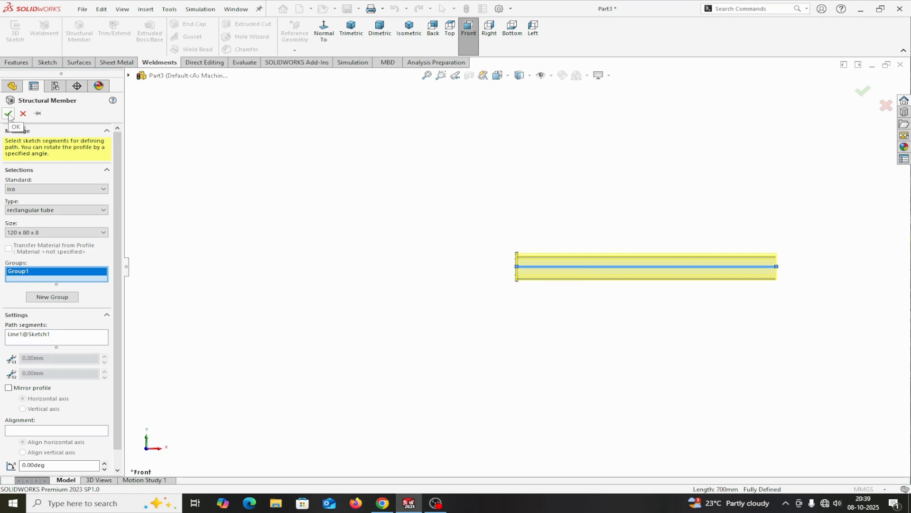
pyautogui.moveTo(346, 234); pyautogui.dragTo(404, 260, button='middle')
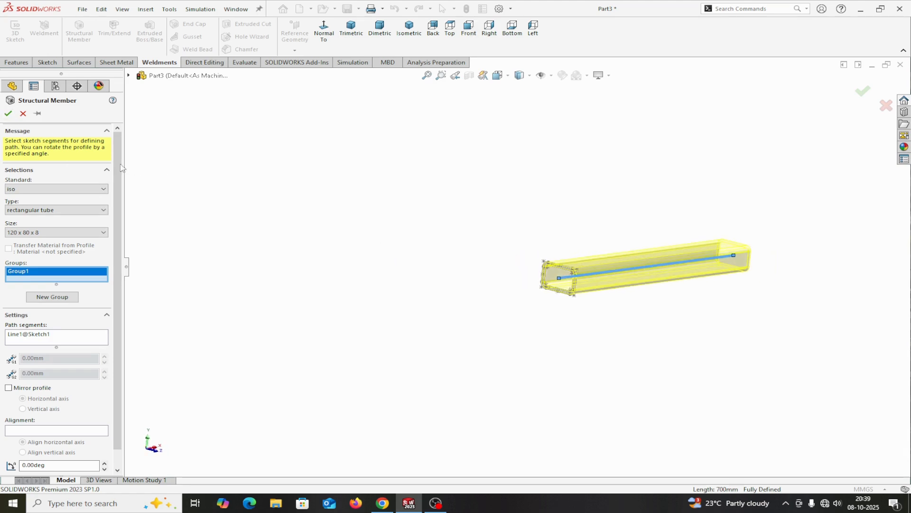
pyautogui.click(8, 113)
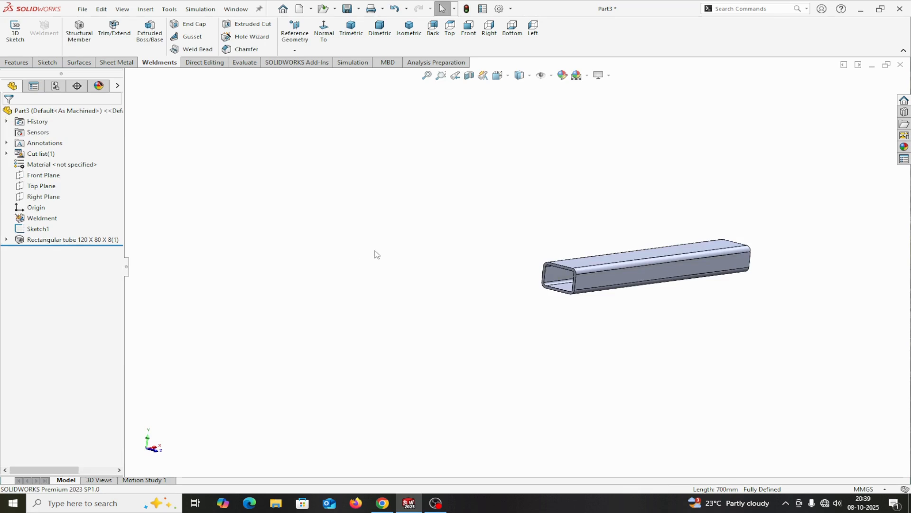
pyautogui.moveTo(377, 254); pyautogui.dragTo(345, 234, button='middle')
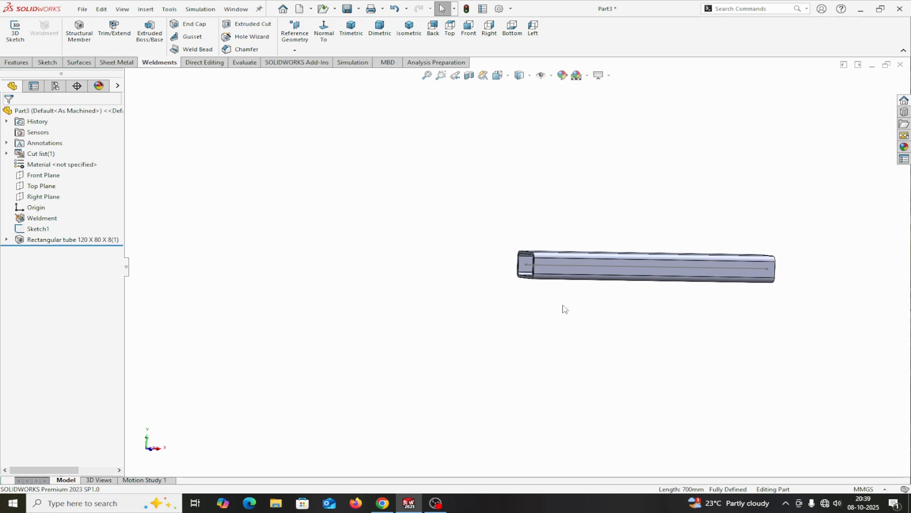
# Step: Hide the sketch that holds the tube's path line
pyautogui.moveTo(564, 309); pyautogui.dragTo(558, 351, button='middle')
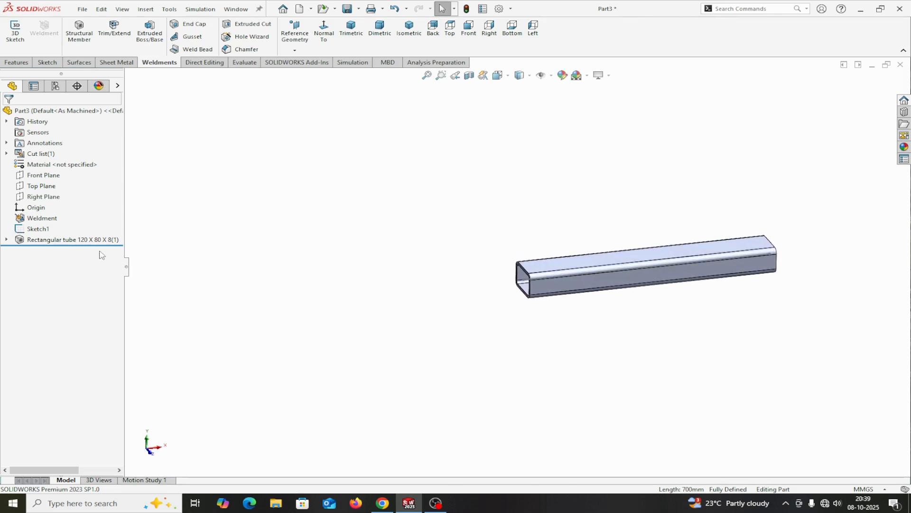
pyautogui.rightClick(43, 229)
pyautogui.click(56, 218)
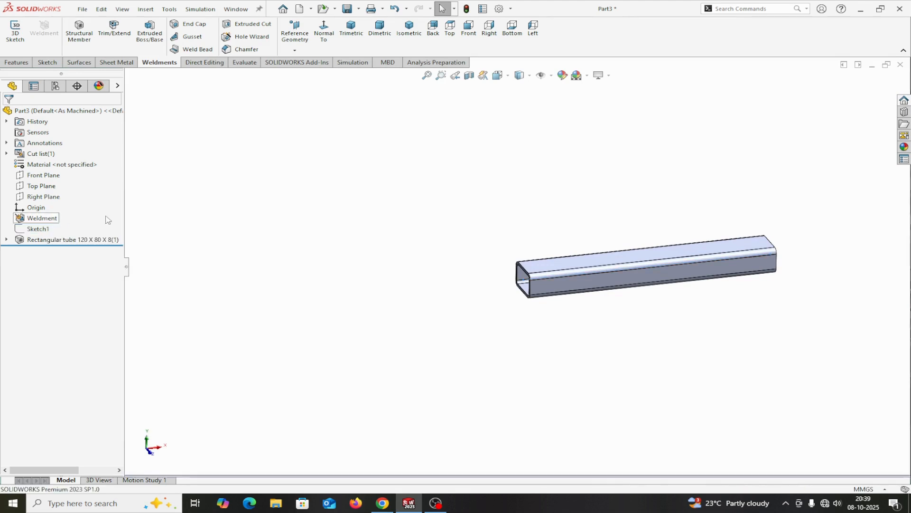
pyautogui.scroll(-3, 659, 284)
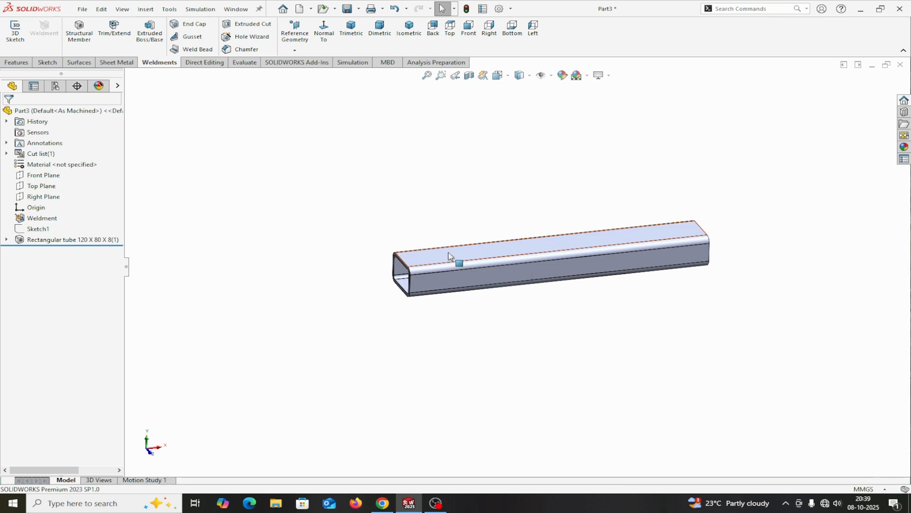
# Step: Start a sketch on the tube's upper flat face and draw a center rectangle about 81 mm wide at mid-length, reaching the face's long edge
pyautogui.click(530, 248)
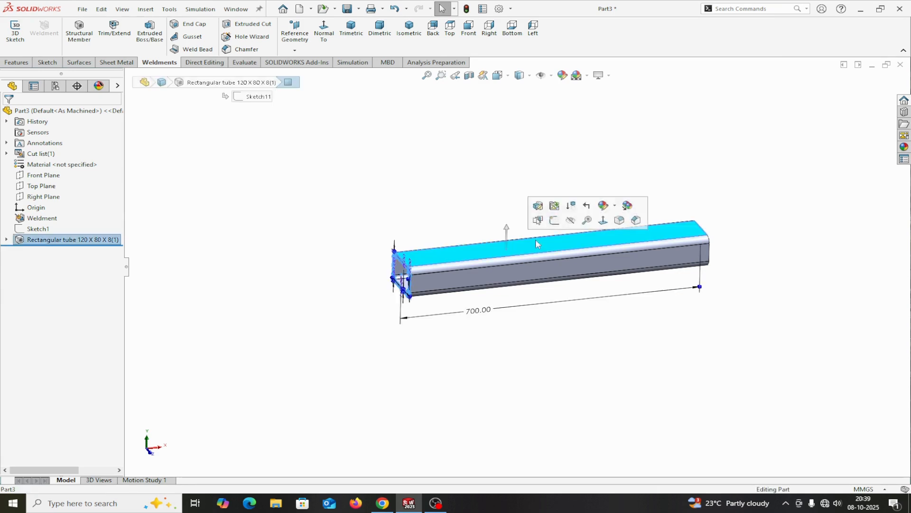
pyautogui.click(554, 220)
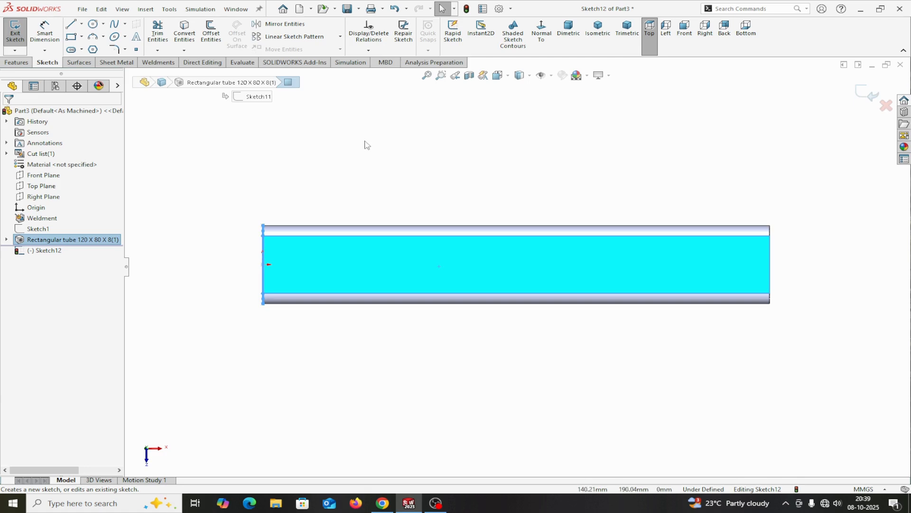
pyautogui.click(81, 37)
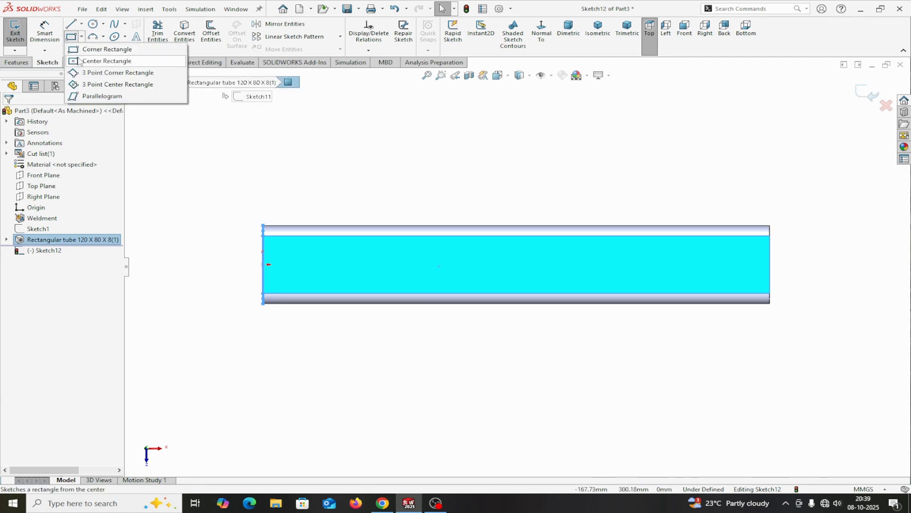
pyautogui.click(76, 61)
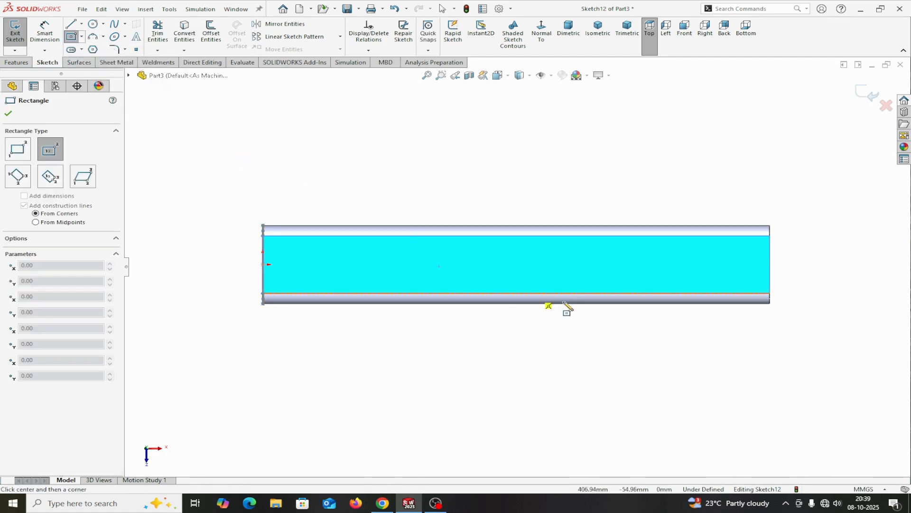
pyautogui.click(518, 264)
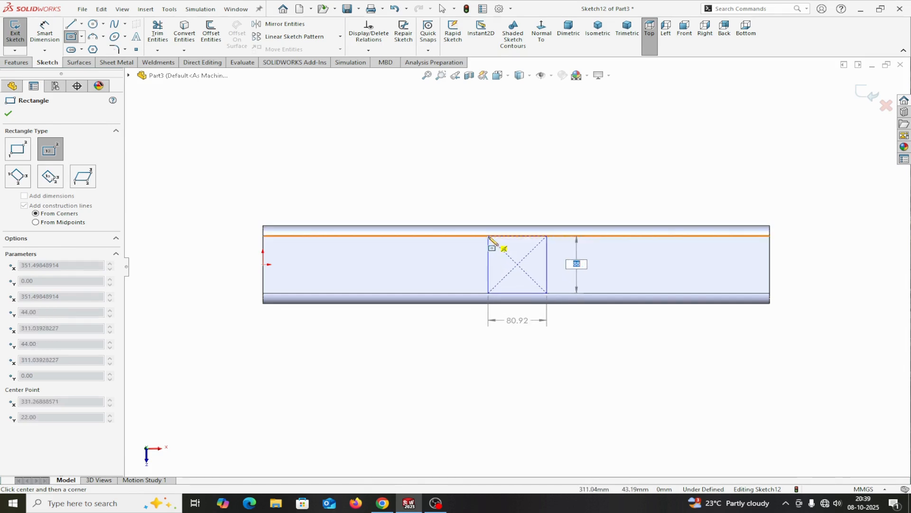
pyautogui.click(489, 236)
pyautogui.rightClick(492, 242)
pyautogui.click(506, 245)
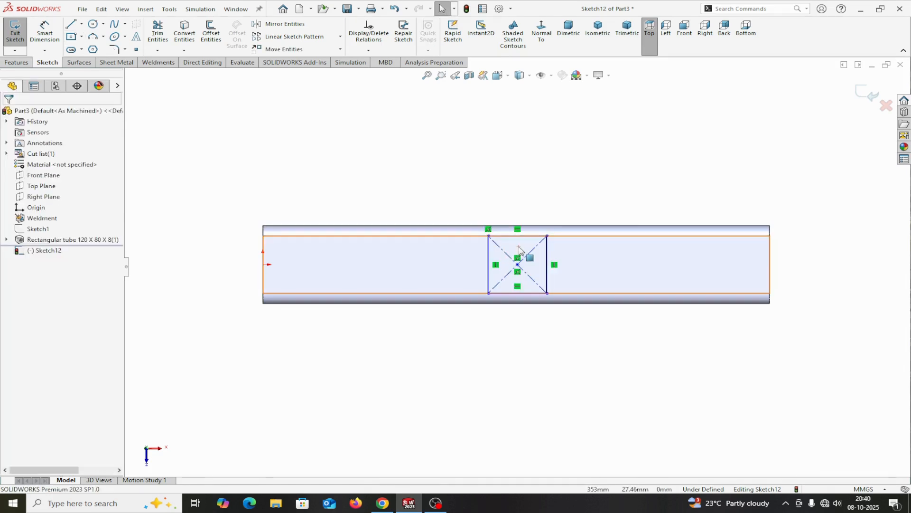
# Step: Dimension the rectangle's width along the tube to 40 mm
pyautogui.click(48, 35)
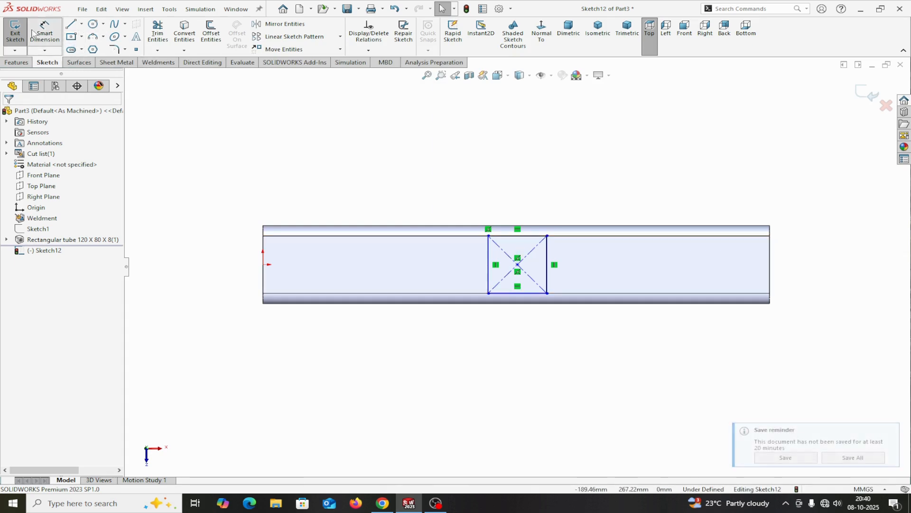
pyautogui.click(509, 294)
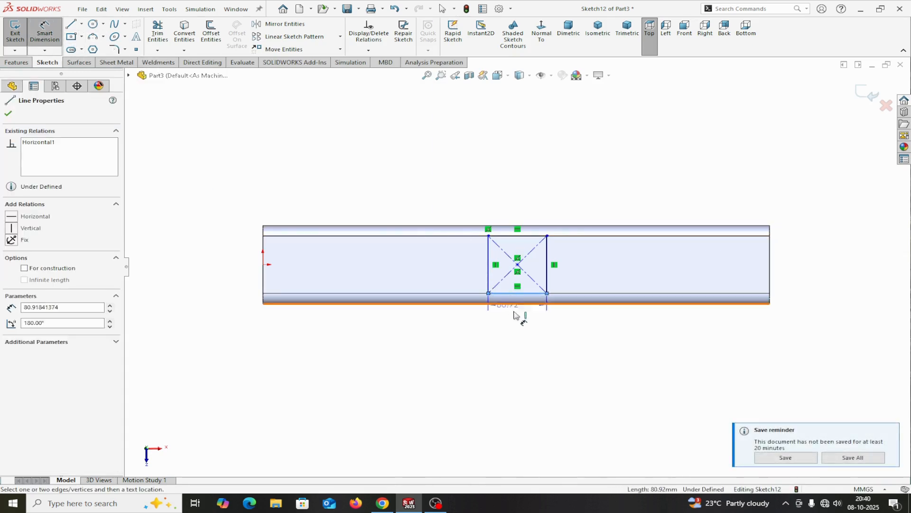
pyautogui.click(526, 333)
pyautogui.write('40')
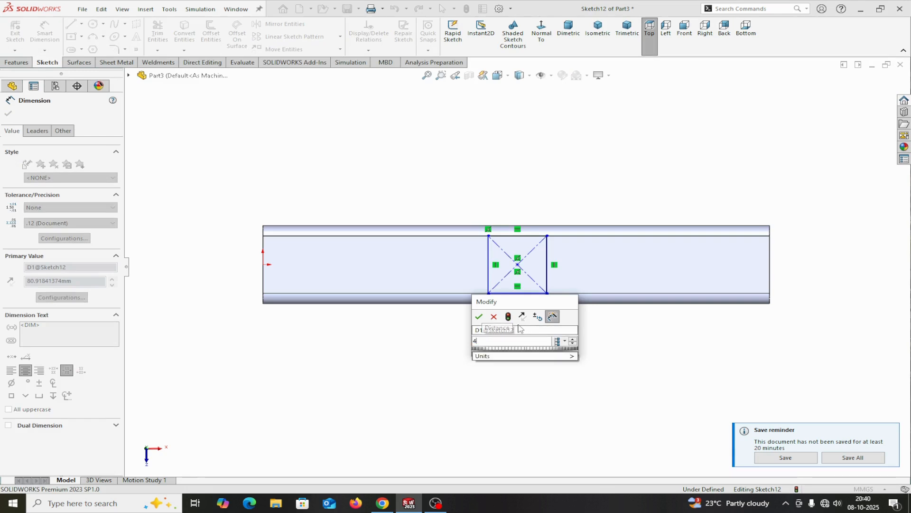
pyautogui.click(479, 317)
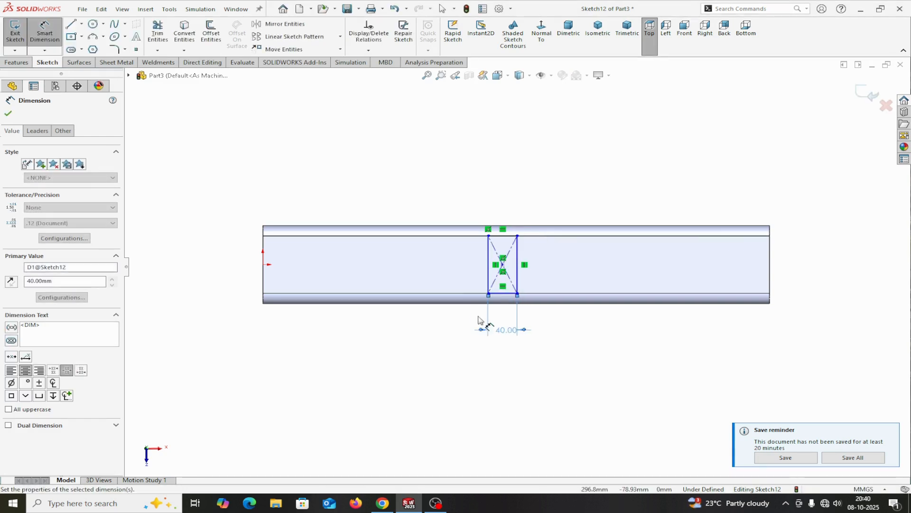
pyautogui.click(9, 114)
# Step: Draw a horizontal centerline about 331 mm long from the central rectangle's center to the origin at the tube's end
pyautogui.click(81, 24)
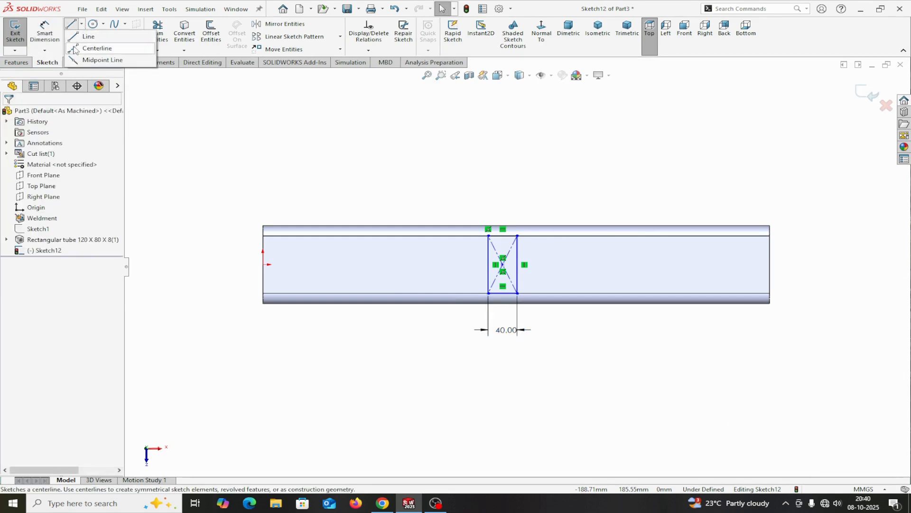
pyautogui.click(97, 48)
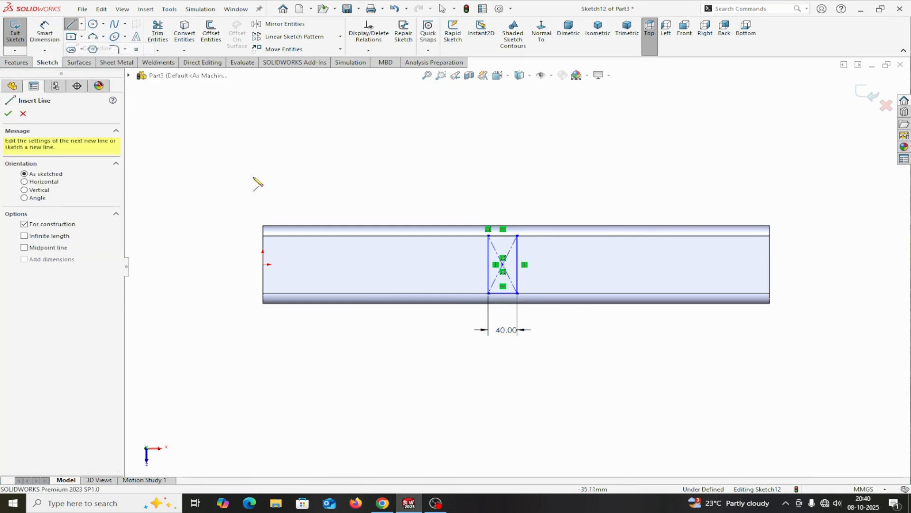
pyautogui.click(489, 265)
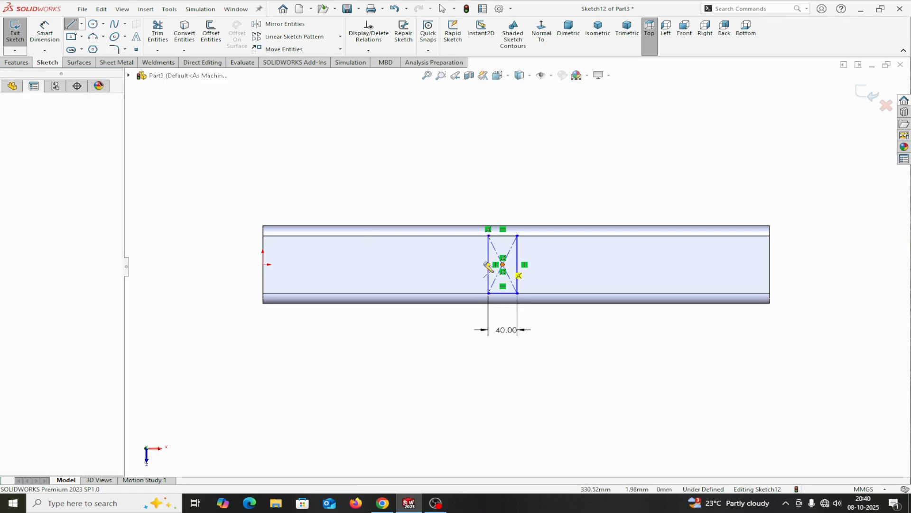
pyautogui.click(264, 265)
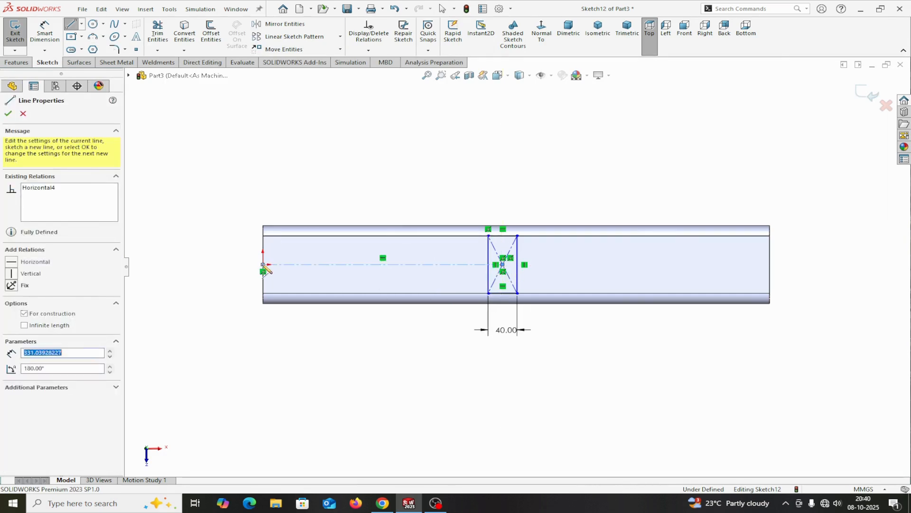
pyautogui.rightClick(264, 264)
pyautogui.click(282, 271)
pyautogui.click(311, 264)
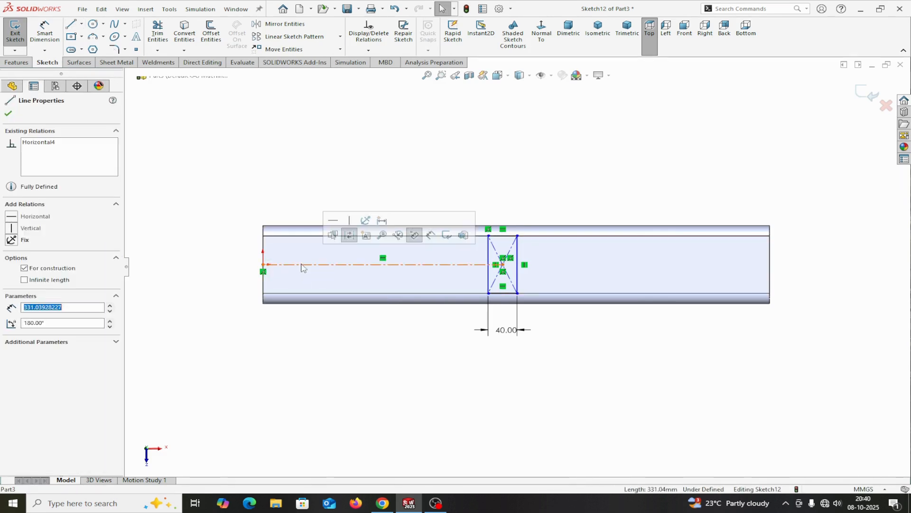
pyautogui.click(8, 115)
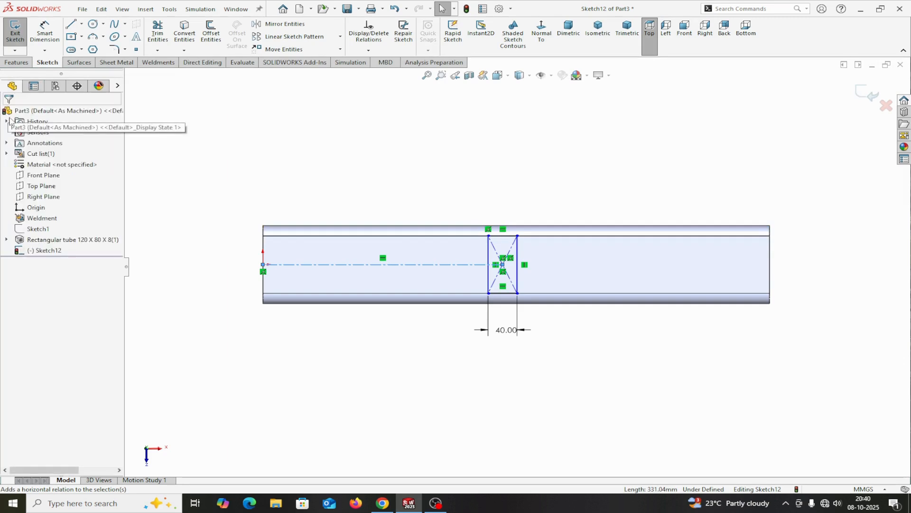
# Step: Dimension the distance from the rectangle's center to the tube's far end edge as 700/2 mm
pyautogui.click(45, 32)
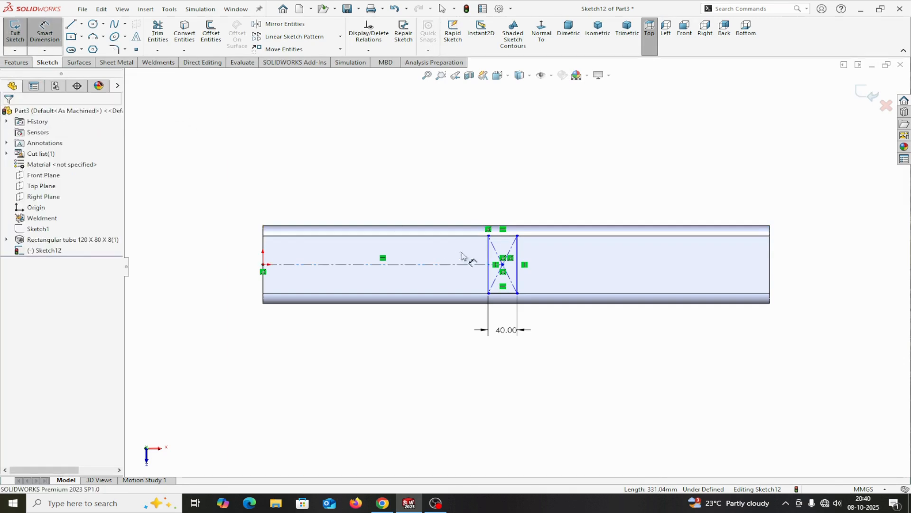
pyautogui.click(504, 267)
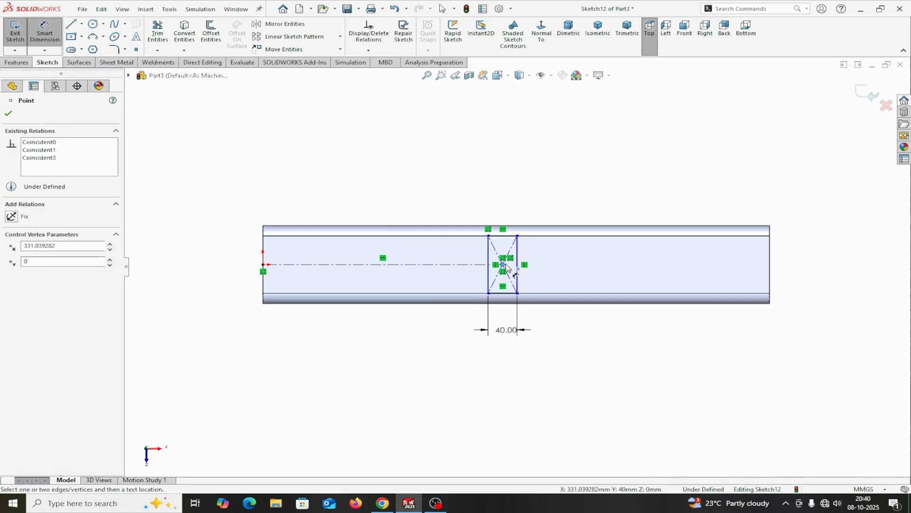
pyautogui.click(772, 282)
pyautogui.click(686, 139)
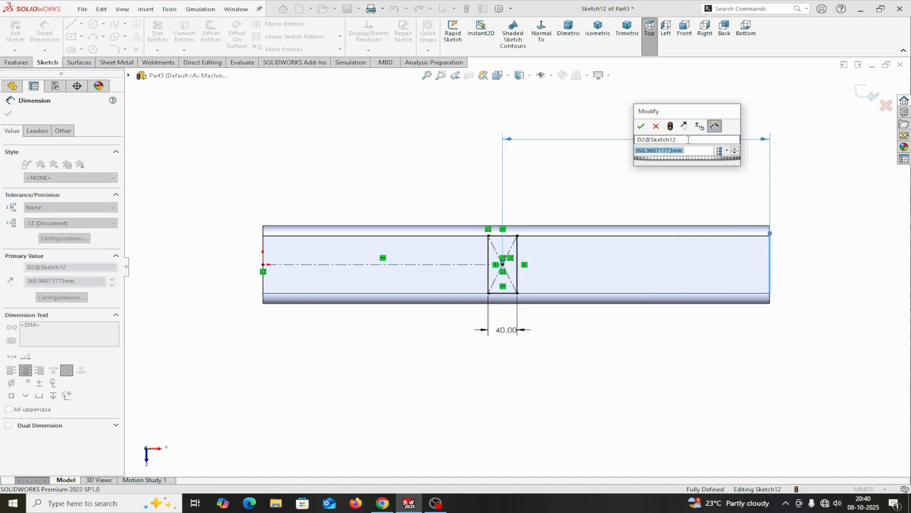
pyautogui.write('7')
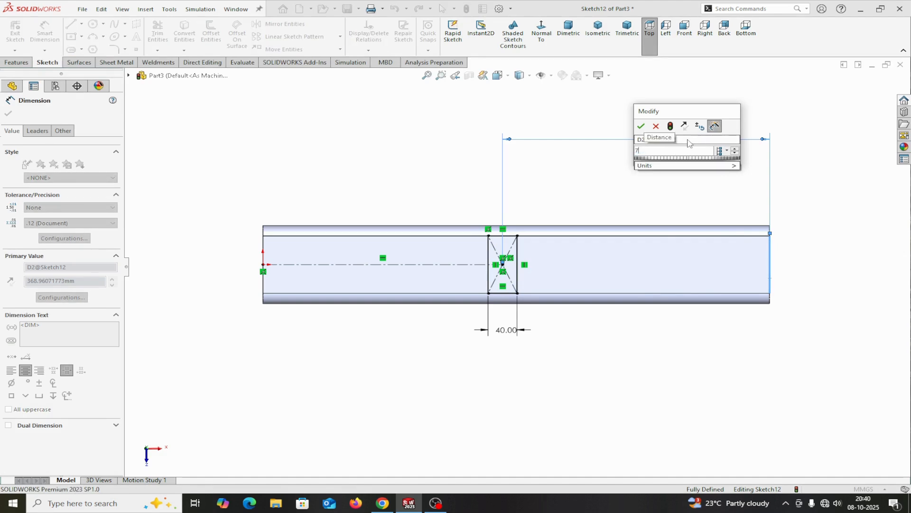
pyautogui.write('00/2')
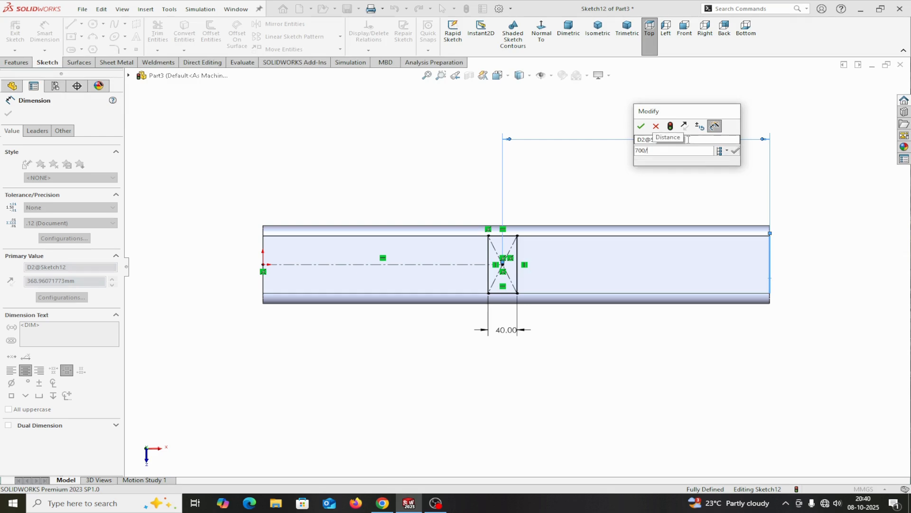
pyautogui.click(645, 126)
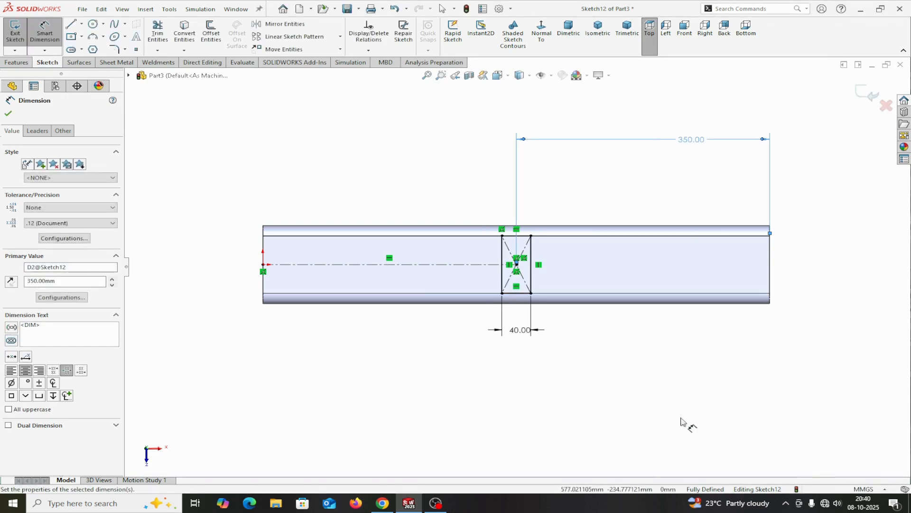
pyautogui.click(8, 114)
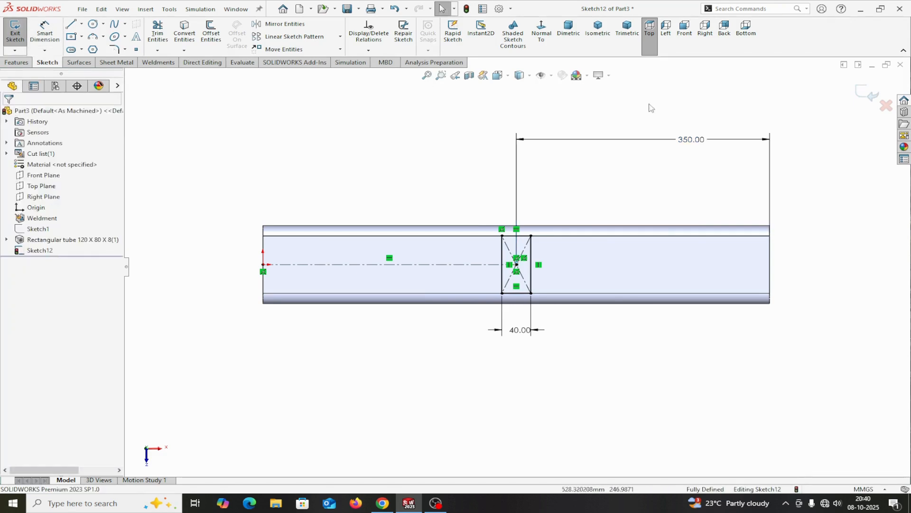
# Step: Exit the sketch and split the tube's upper flat face with a projection Split Line using the rectangle sketch
pyautogui.click(870, 104)
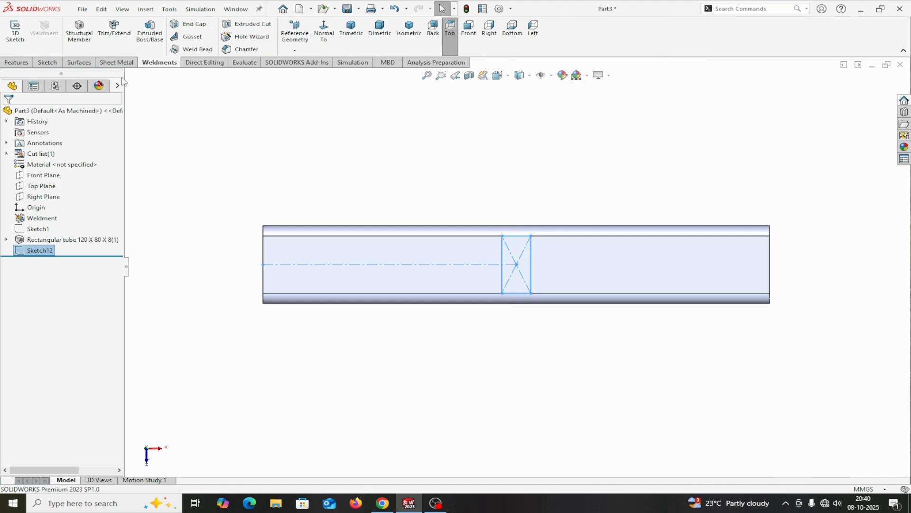
pyautogui.click(19, 63)
pyautogui.click(462, 50)
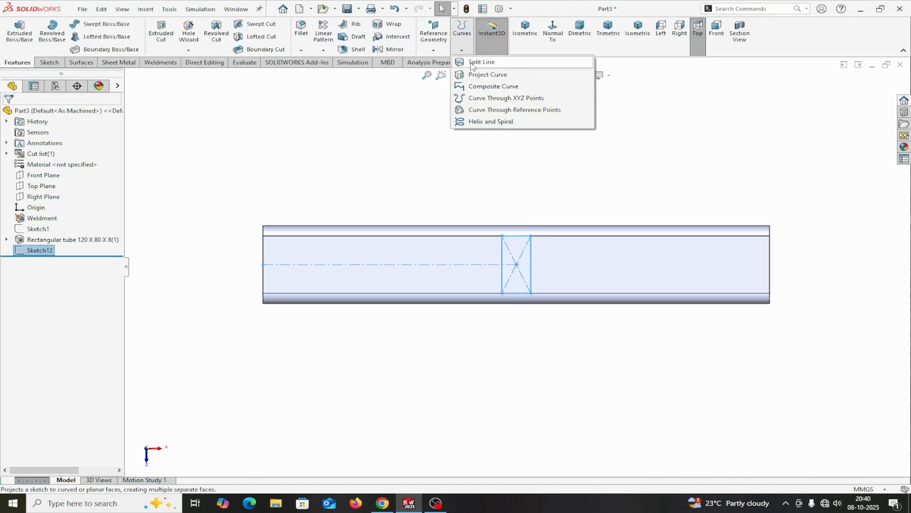
pyautogui.click(475, 66)
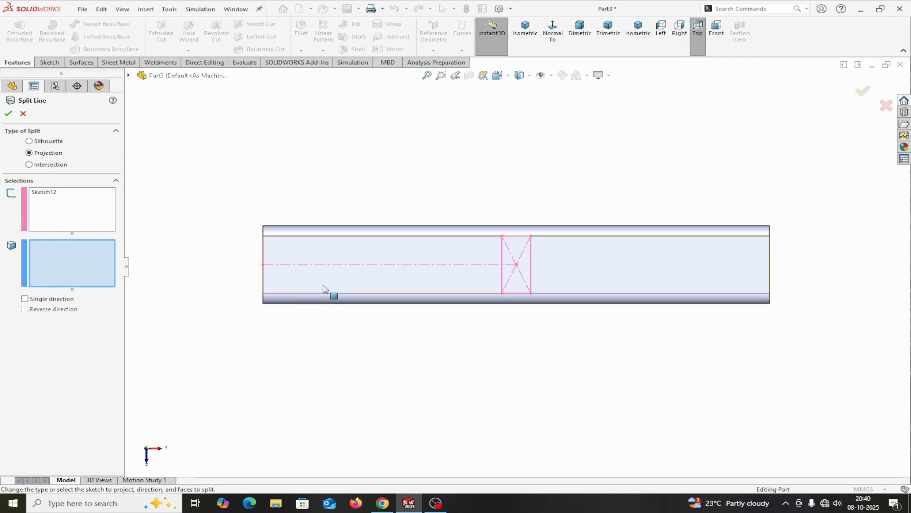
pyautogui.click(357, 253)
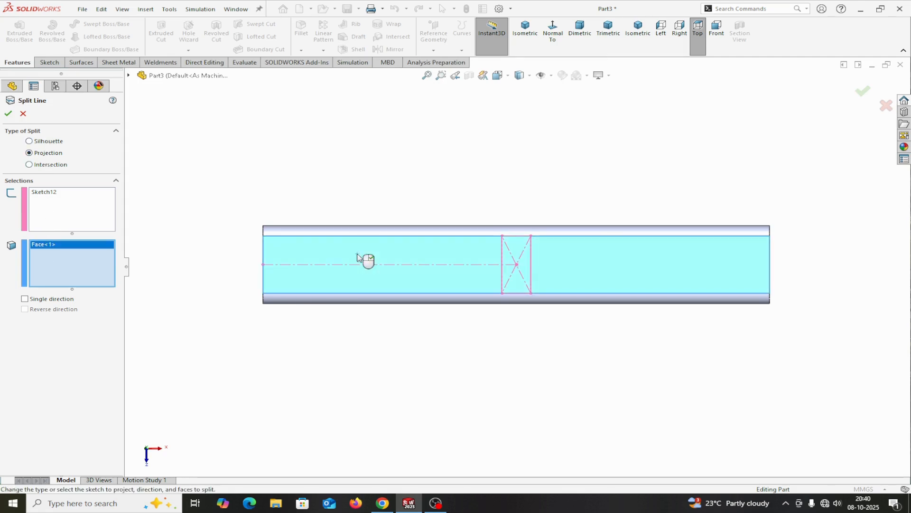
pyautogui.click(8, 114)
pyautogui.moveTo(333, 314); pyautogui.dragTo(346, 206, button='middle')
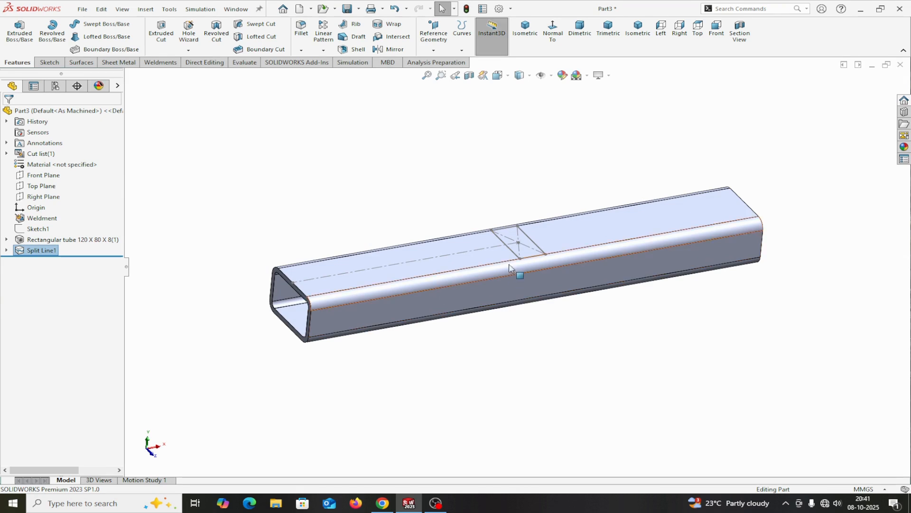
pyautogui.click(364, 202)
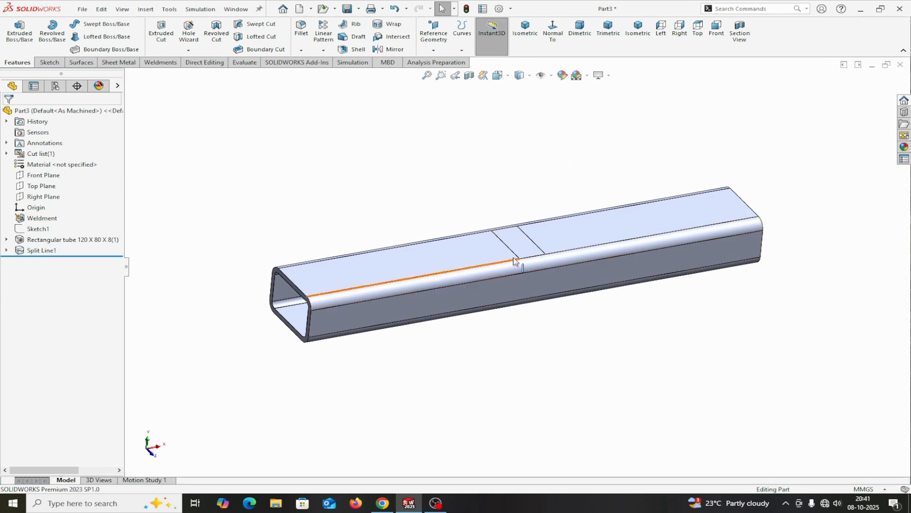
# Step: Start a sketch on the tube's underside face and draw a corner rectangle about 30 mm long across the flat face at the origin end
pyautogui.moveTo(502, 329); pyautogui.dragTo(455, 242, button='middle')
pyautogui.click(382, 285)
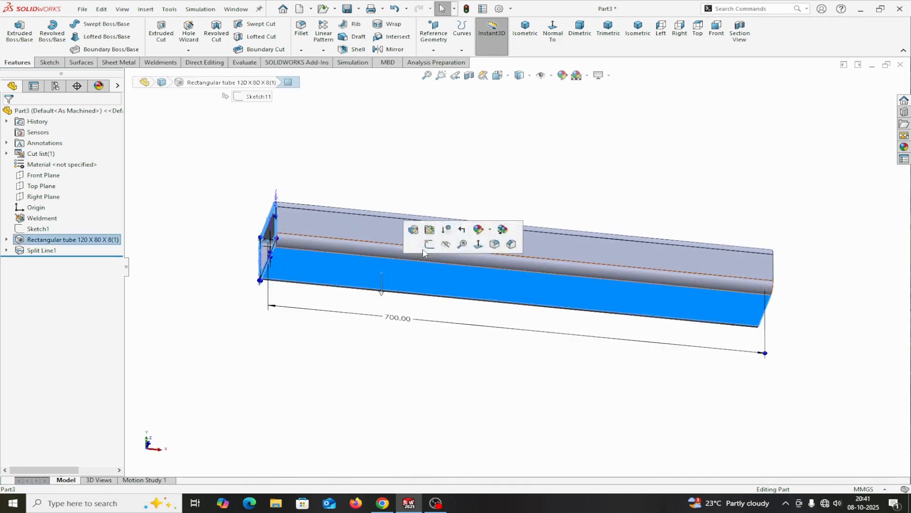
pyautogui.hotkey('ctrl', '8')
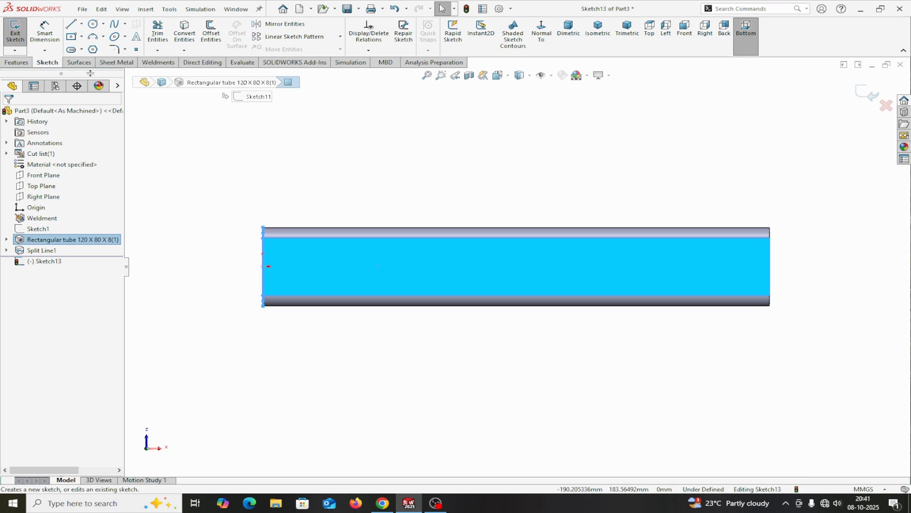
pyautogui.click(83, 39)
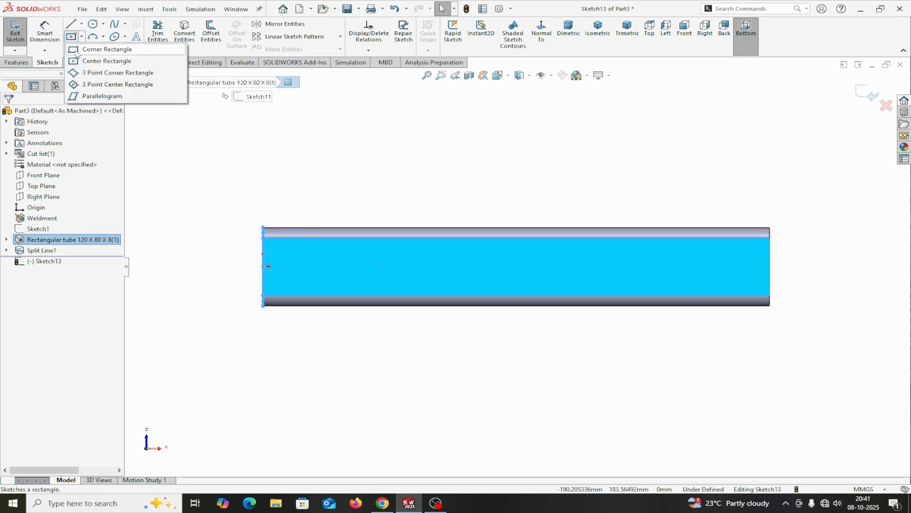
pyautogui.click(102, 75)
pyautogui.scroll(-2, 270, 250)
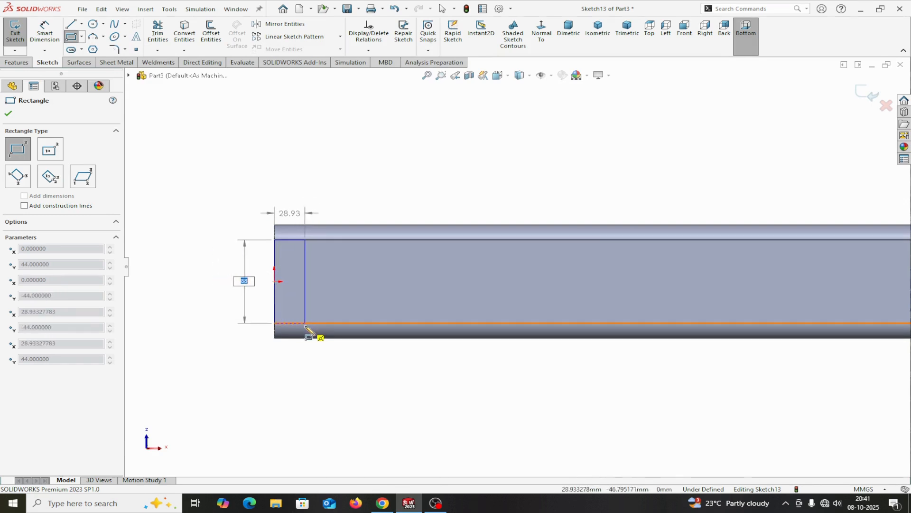
pyautogui.click(306, 324)
pyautogui.rightClick(308, 330)
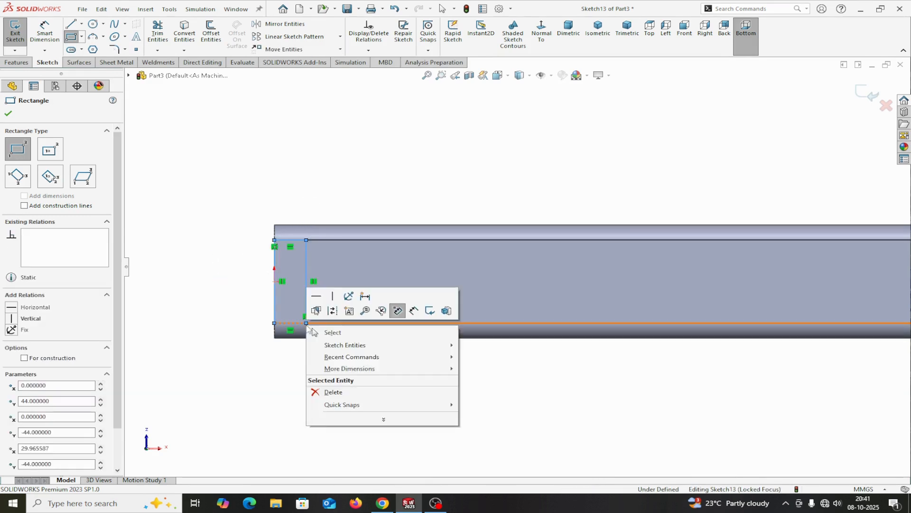
pyautogui.click(328, 330)
# Step: Draw a second corner rectangle about 36 mm long across the underside's flat face at the end opposite the origin
pyautogui.scroll(3, 518, 268)
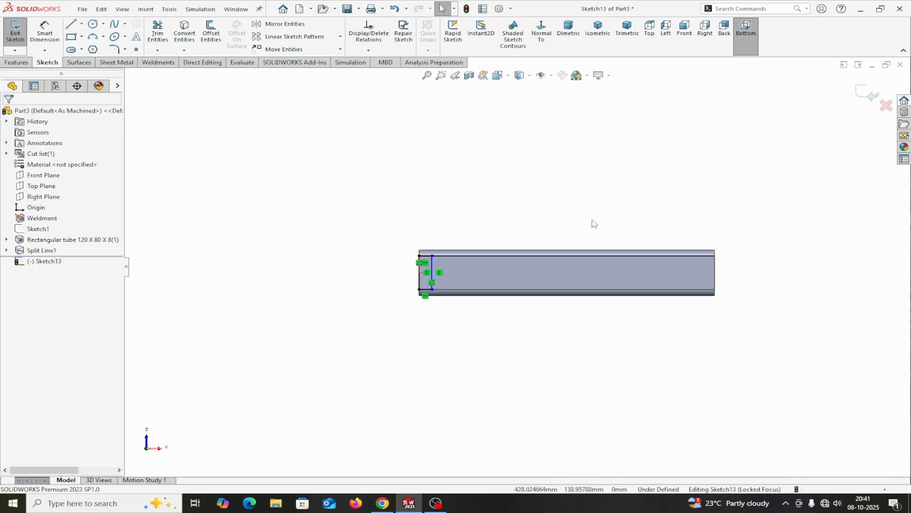
pyautogui.click(71, 36)
pyautogui.scroll(-3, 689, 285)
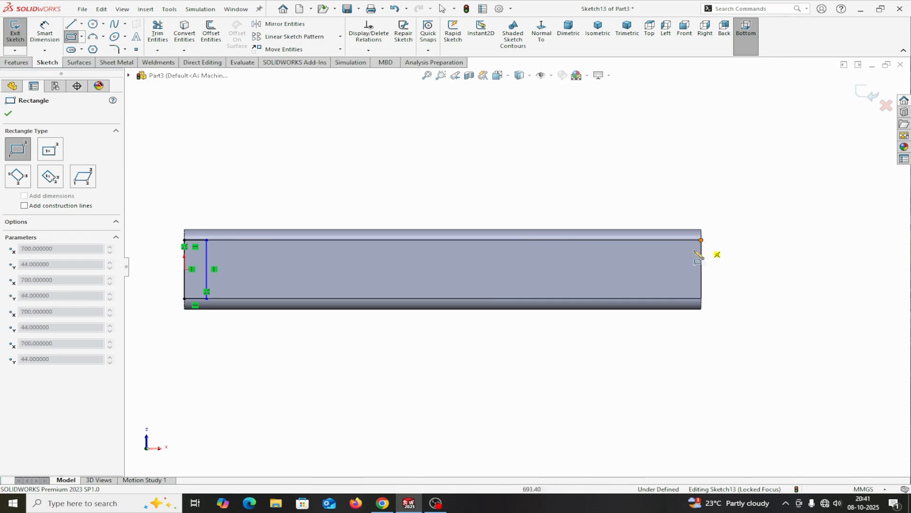
pyautogui.click(702, 240)
pyautogui.click(675, 299)
pyautogui.rightClick(675, 299)
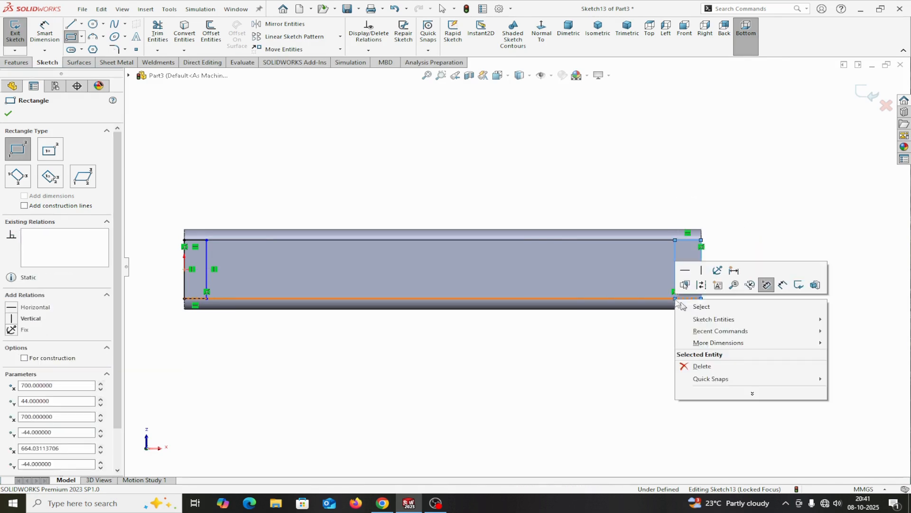
pyautogui.click(700, 305)
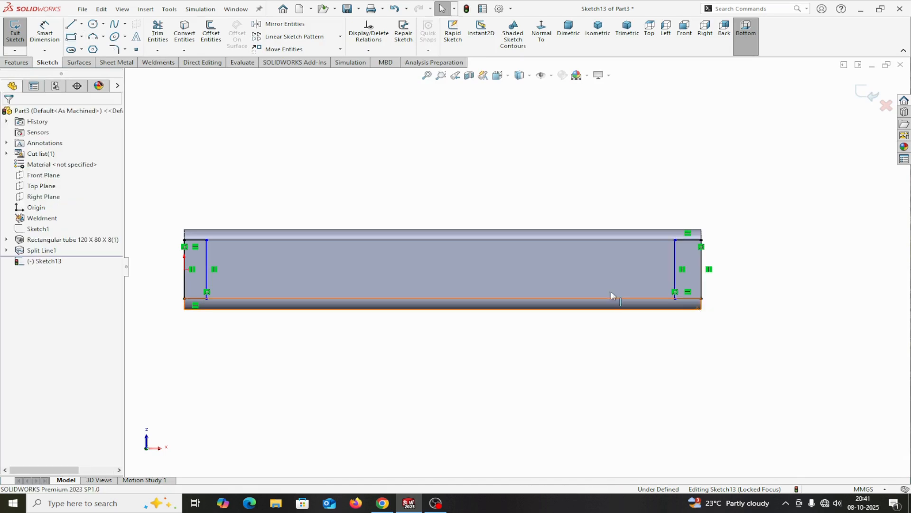
# Step: Dimension the origin-end rectangle's length along the tube to 30 mm
pyautogui.click(44, 31)
pyautogui.scroll(-2, 220, 305)
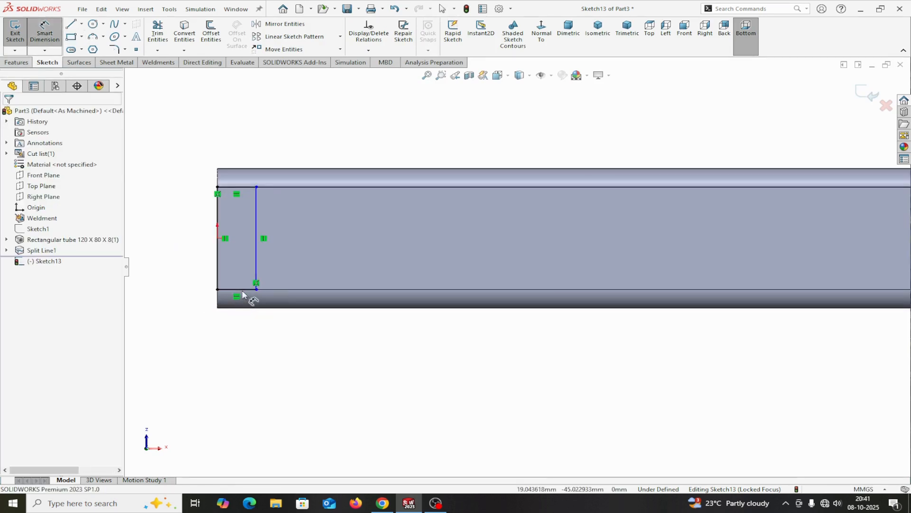
pyautogui.click(240, 290)
pyautogui.click(242, 326)
pyautogui.write('30')
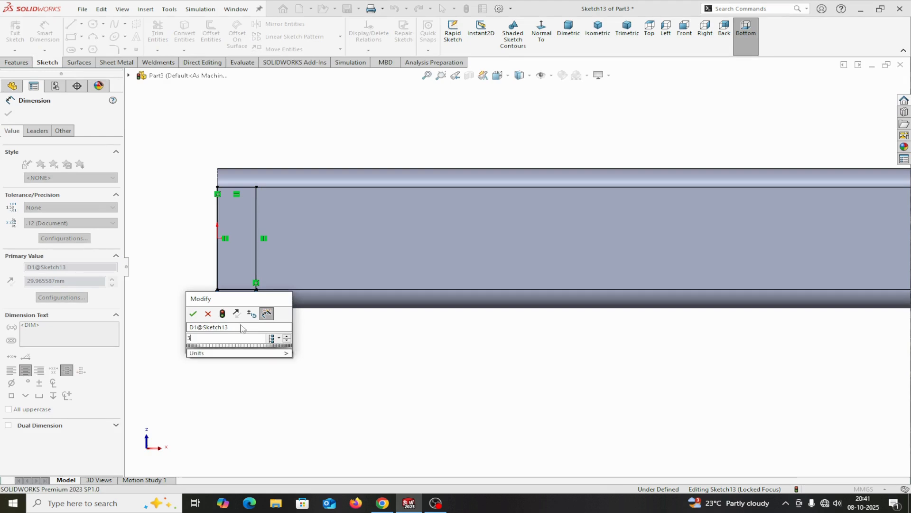
pyautogui.click(192, 313)
# Step: Dimension the far-end rectangle's length along the tube to 30 mm and finish dimensioning
pyautogui.scroll(2, 515, 266)
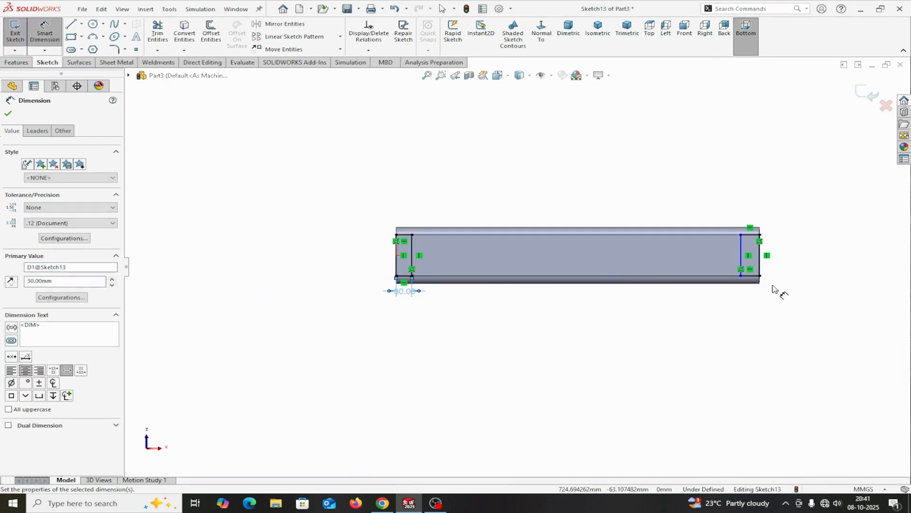
pyautogui.scroll(2, 778, 291)
pyautogui.click(675, 261)
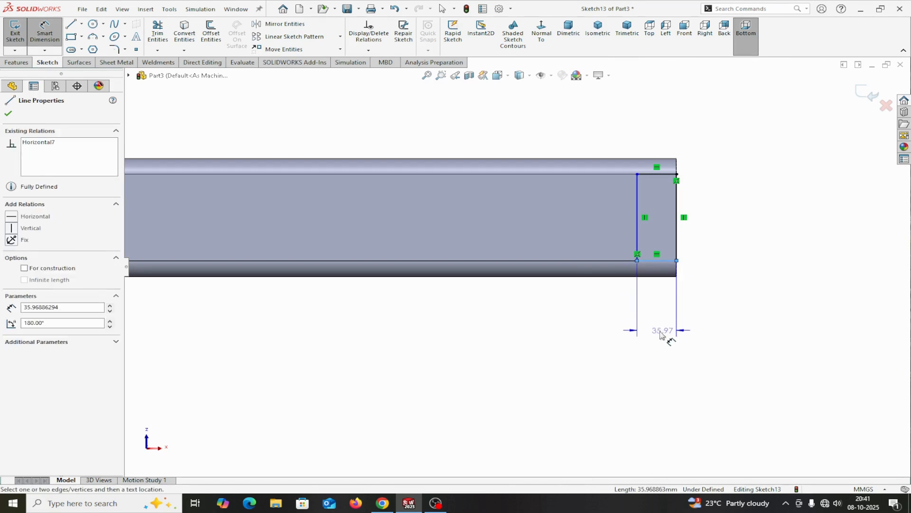
pyautogui.click(667, 337)
pyautogui.write('30')
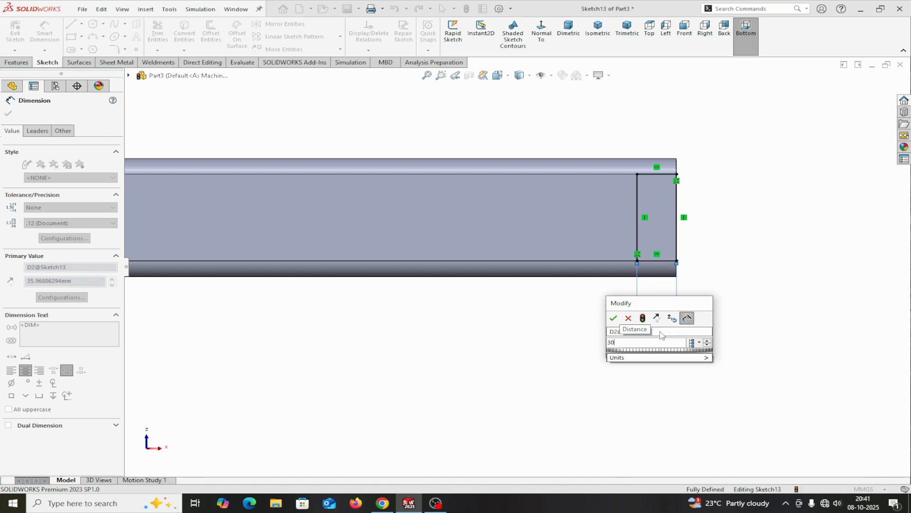
pyautogui.click(613, 318)
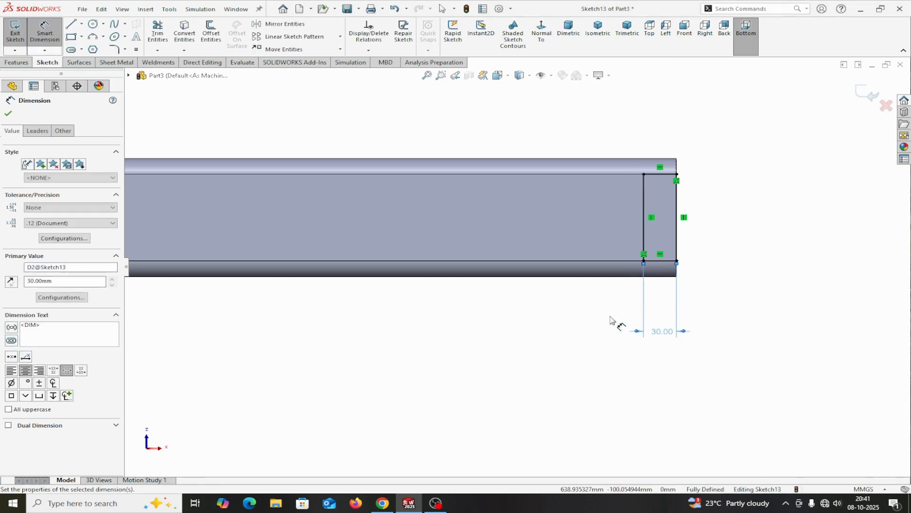
pyautogui.click(8, 113)
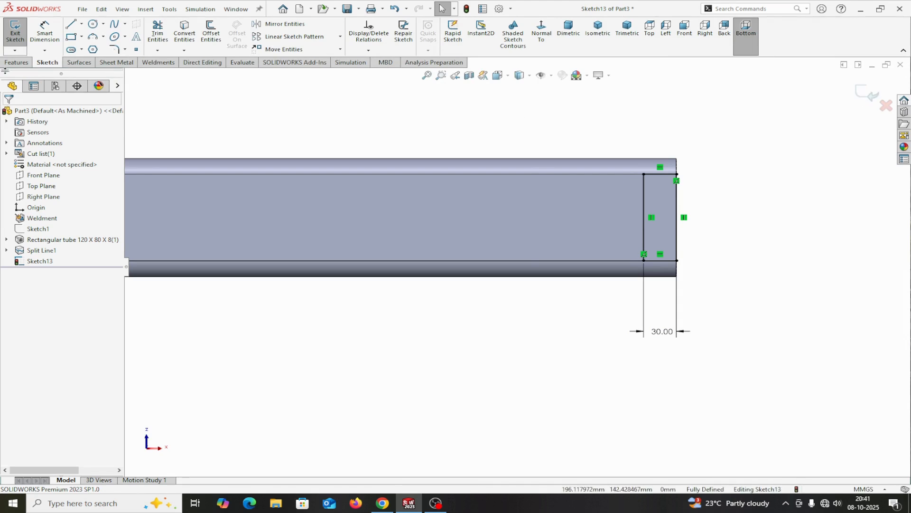
# Step: Finish the sketch and split the tube's flat underside face with a projection split line made from the two end rectangles
pyautogui.click(869, 93)
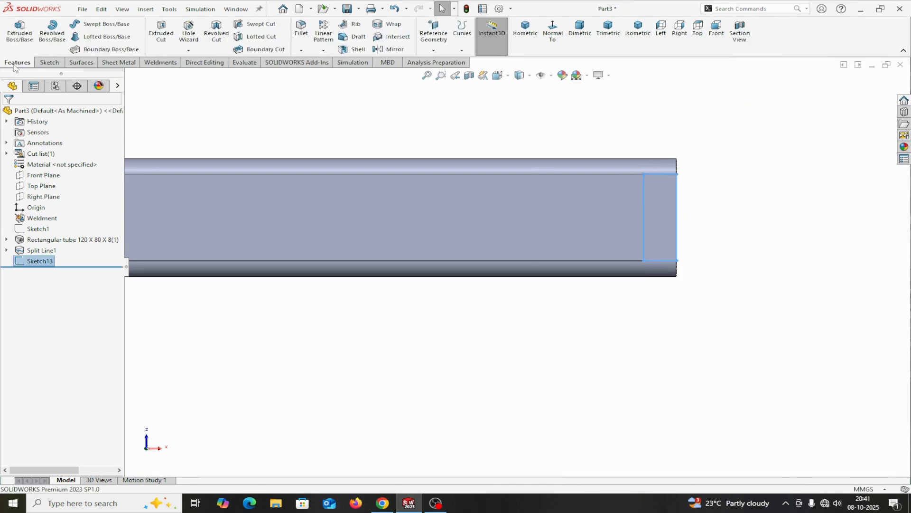
pyautogui.click(462, 49)
pyautogui.click(480, 62)
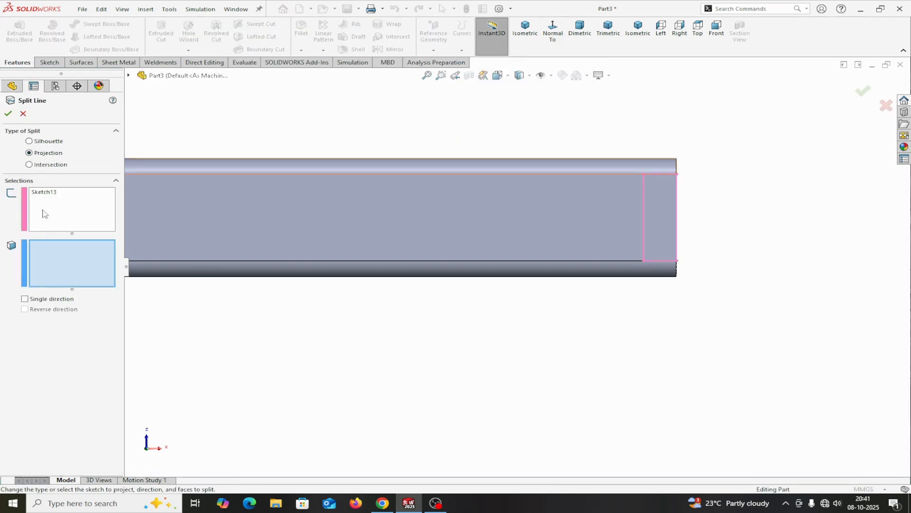
pyautogui.click(315, 204)
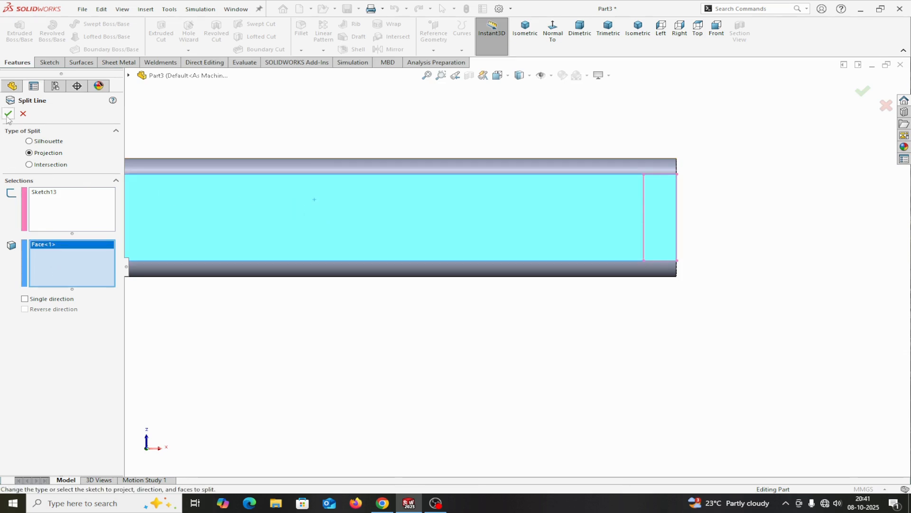
pyautogui.click(8, 114)
pyautogui.scroll(4, 396, 403)
pyautogui.moveTo(403, 397); pyautogui.dragTo(441, 427, button='middle')
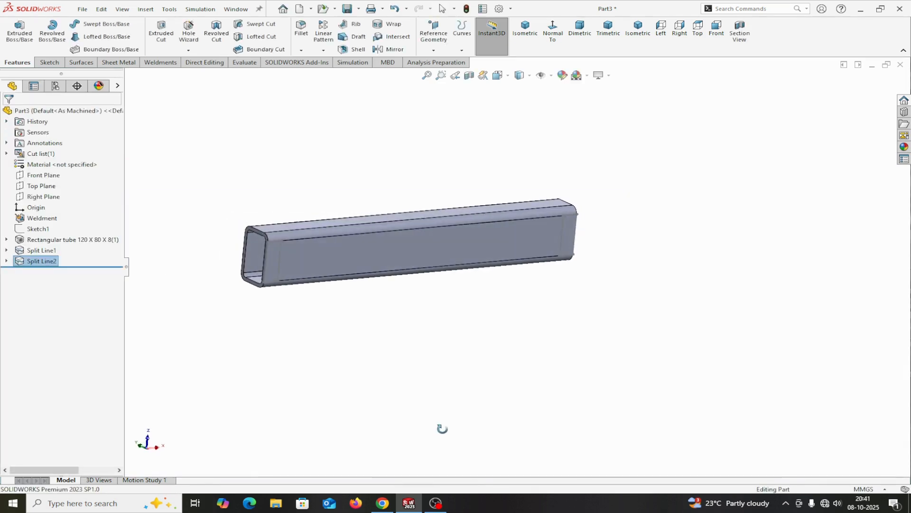
pyautogui.scroll(-3, 335, 279)
pyautogui.scroll(-1, 334, 282)
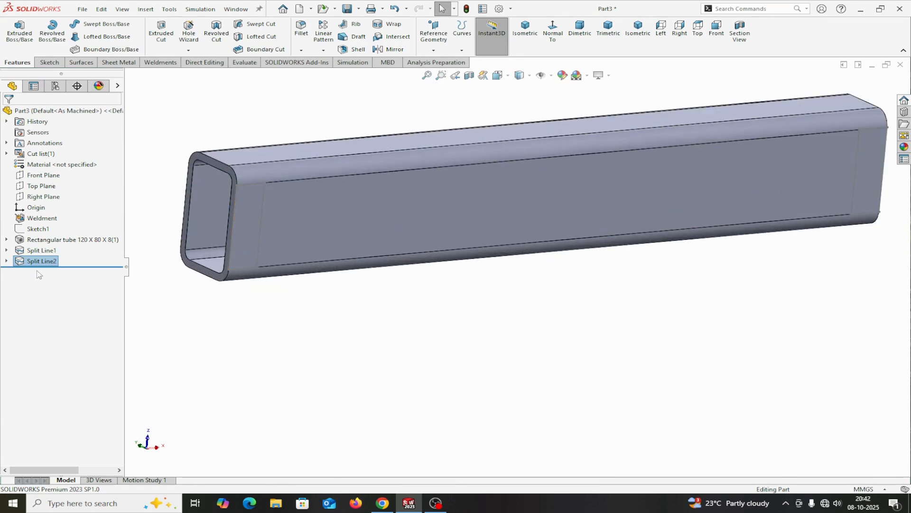
pyautogui.moveTo(805, 377); pyautogui.dragTo(792, 419, button='middle')
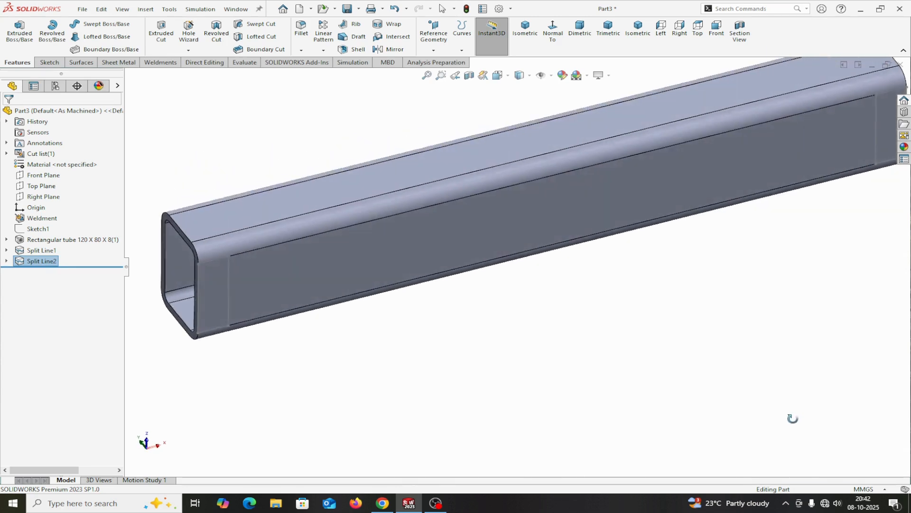
pyautogui.scroll(4, 606, 297)
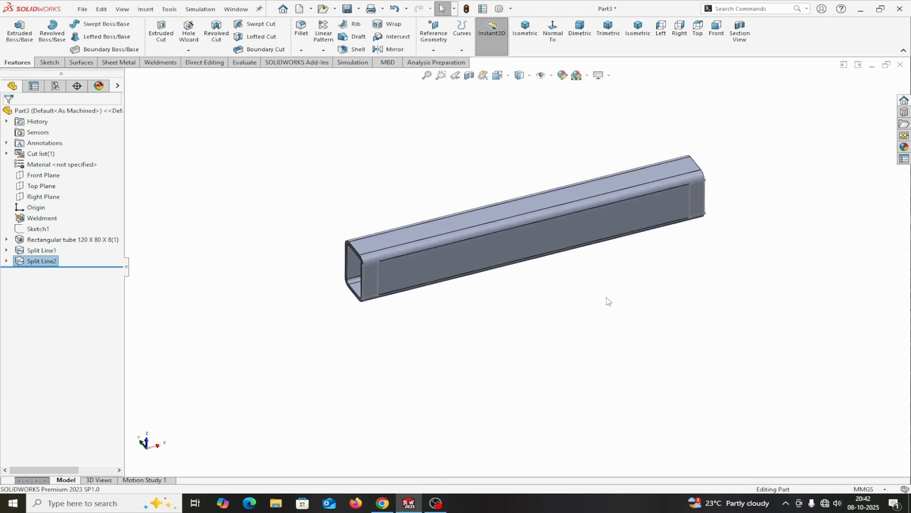
# Step: Create a new static simulation study of the tube named "Static rectangular pipe"
pyautogui.click(638, 29)
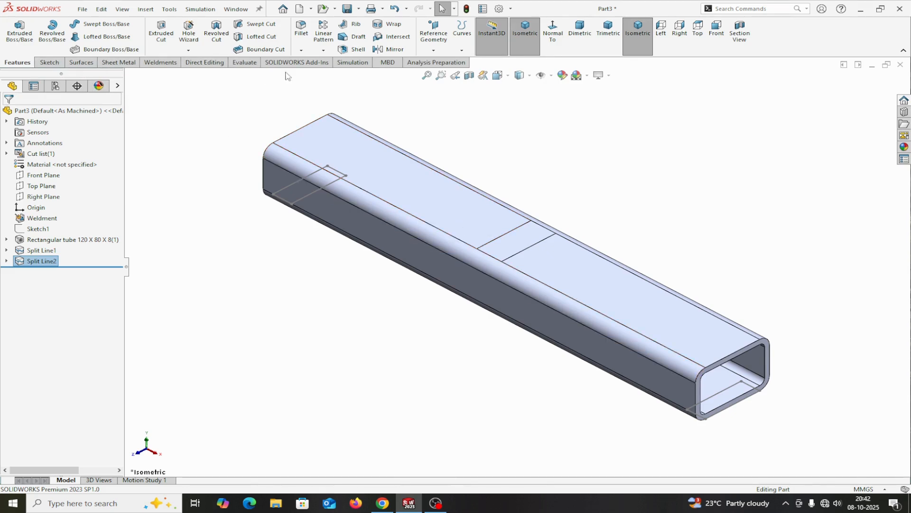
pyautogui.click(353, 62)
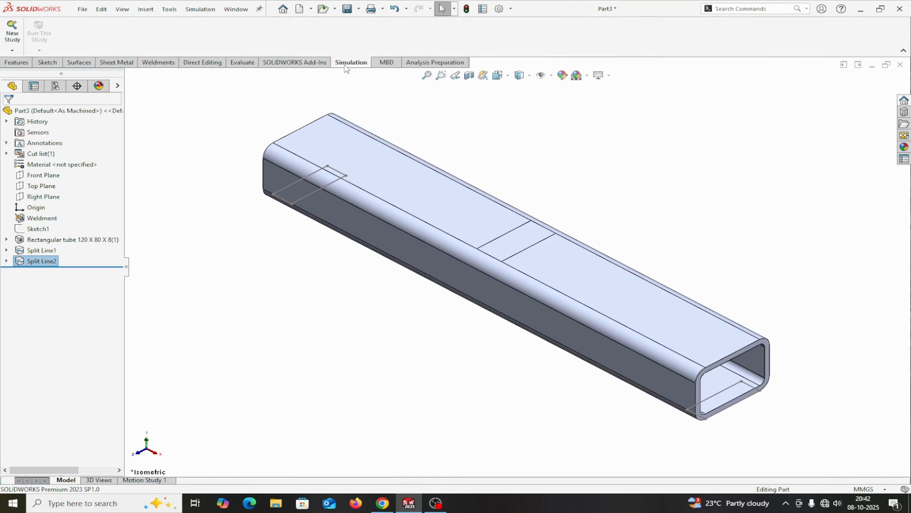
pyautogui.click(10, 34)
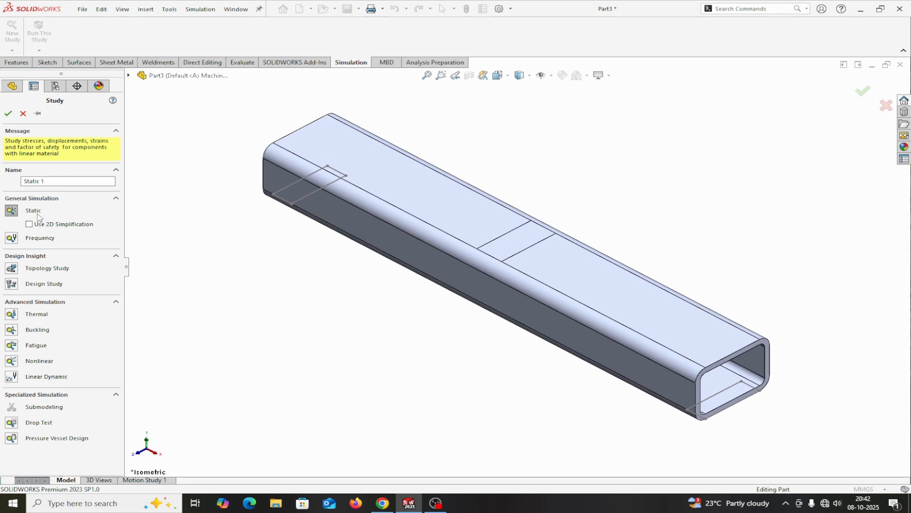
pyautogui.click(50, 182)
pyautogui.moveTo(43, 180); pyautogui.dragTo(22, 181)
pyautogui.click(54, 180)
pyautogui.click(8, 113)
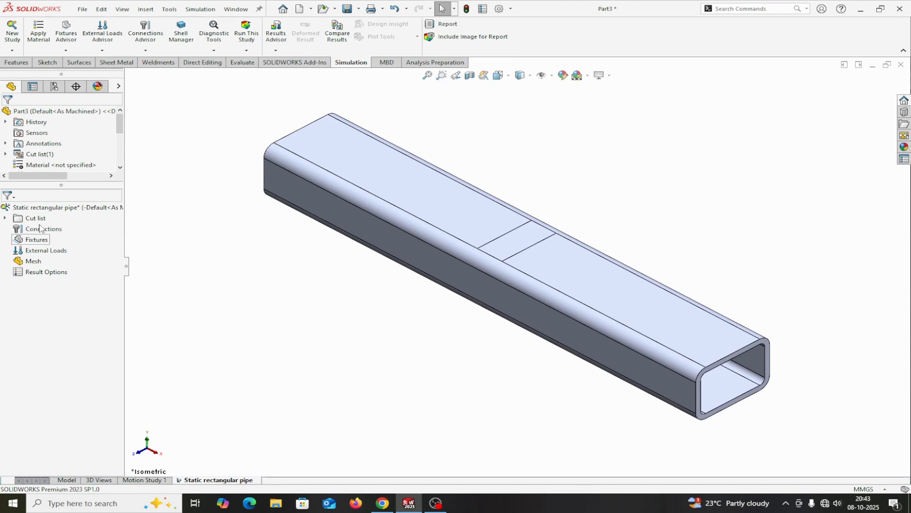
# Step: Apply AISI 304 steel as the tube's material in the static study
pyautogui.click(43, 41)
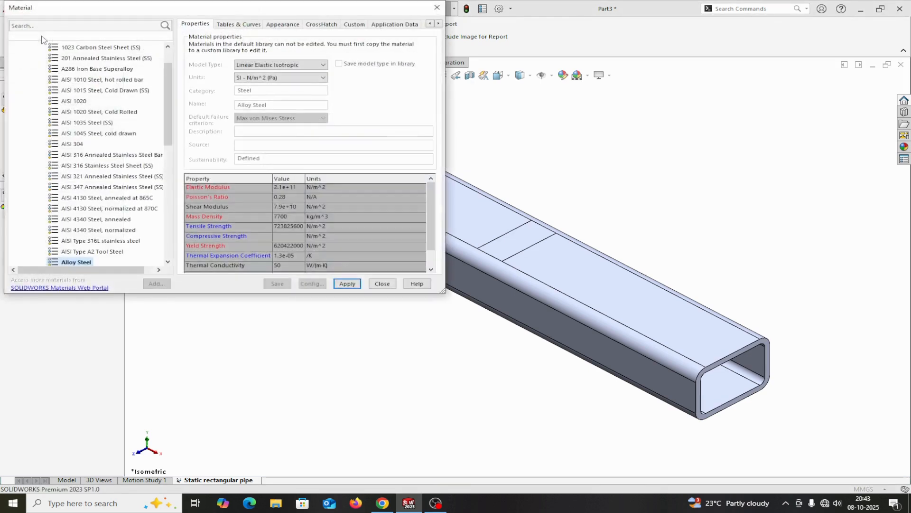
pyautogui.click(68, 146)
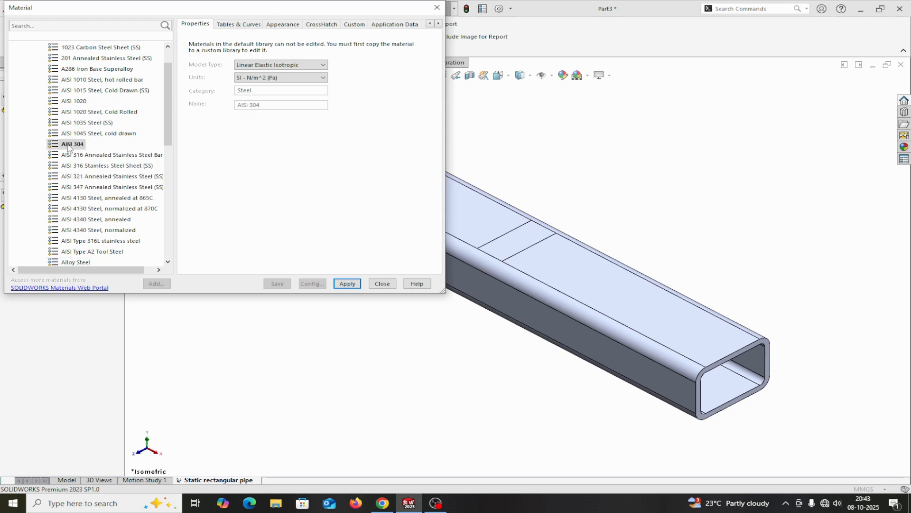
pyautogui.click(350, 287)
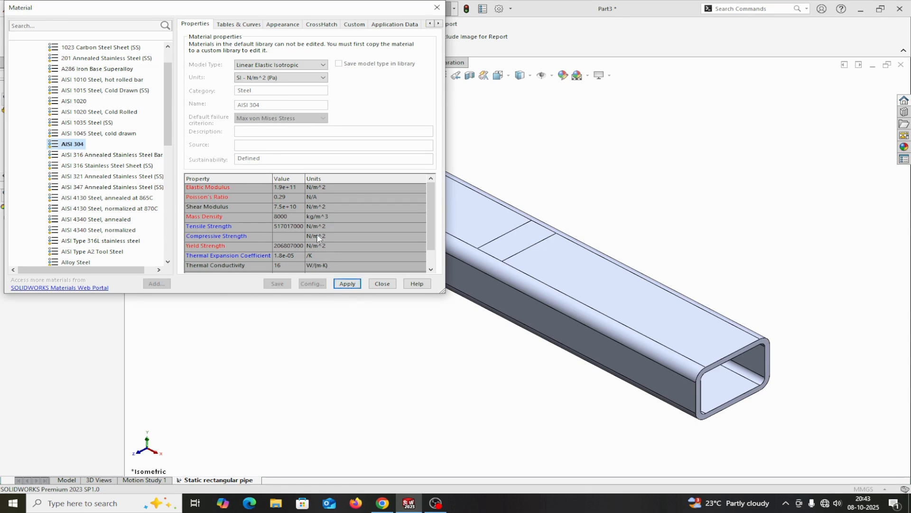
pyautogui.click(347, 284)
pyautogui.click(382, 283)
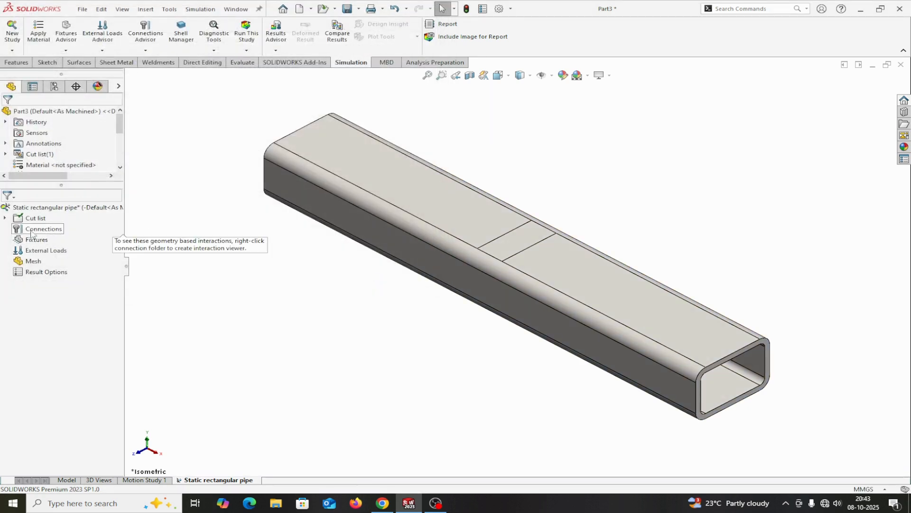
pyautogui.click(5, 218)
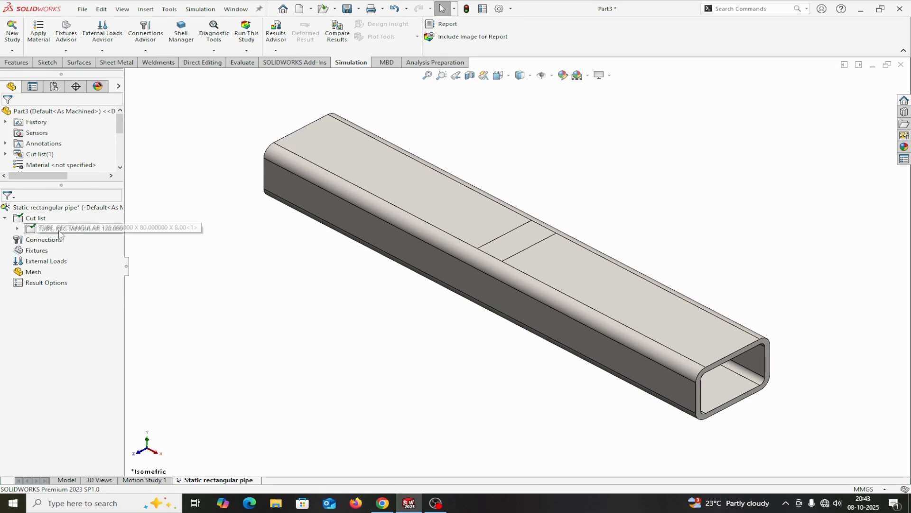
pyautogui.rightClick(34, 230)
pyautogui.click(173, 297)
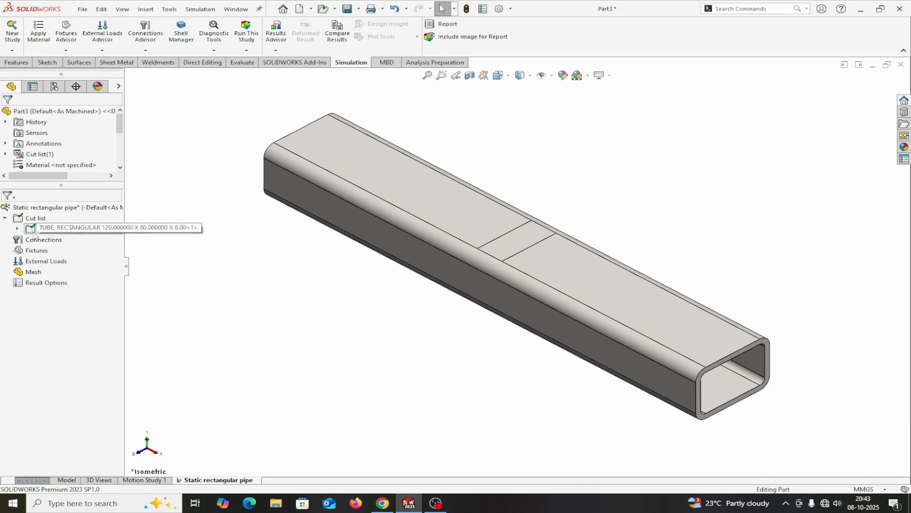
pyautogui.click(5, 218)
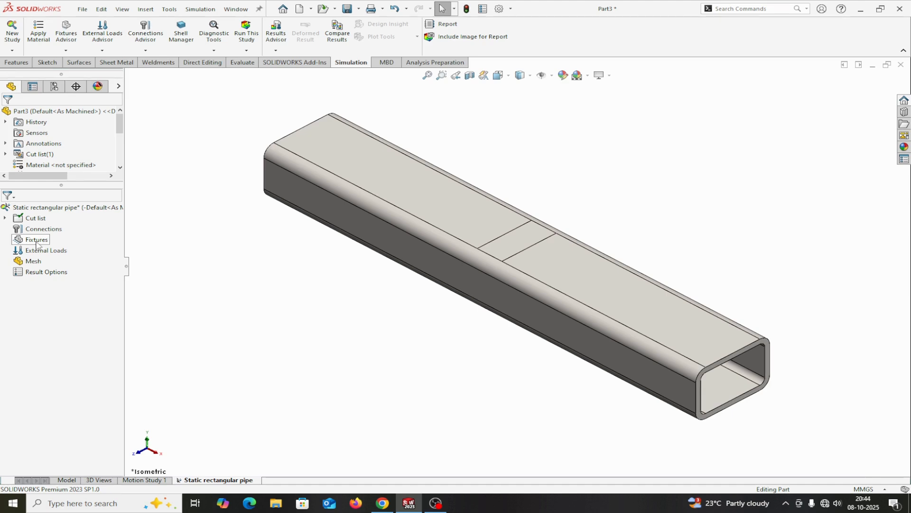
# Step: Add a Fixed Geometry fixture on the two 30 mm split faces at the ends of the tube's underside
pyautogui.rightClick(36, 242)
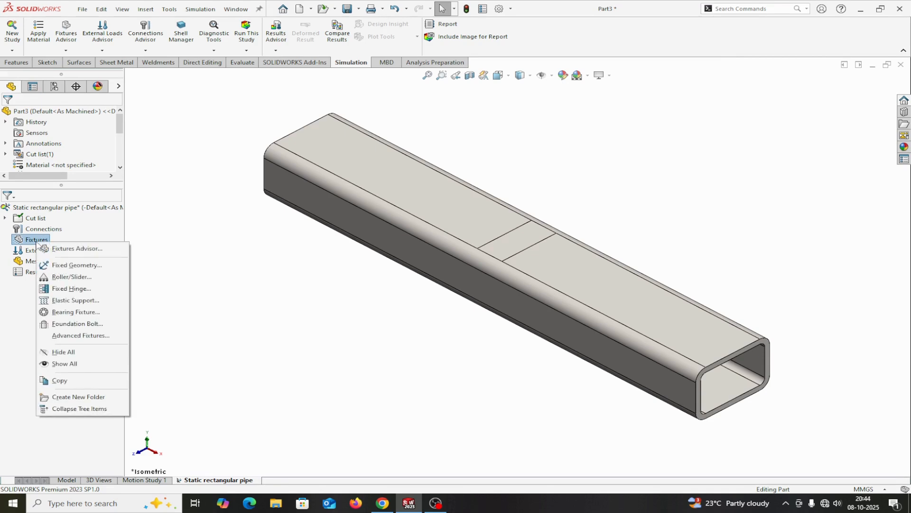
pyautogui.click(65, 265)
pyautogui.moveTo(337, 315); pyautogui.dragTo(398, 127, button='middle')
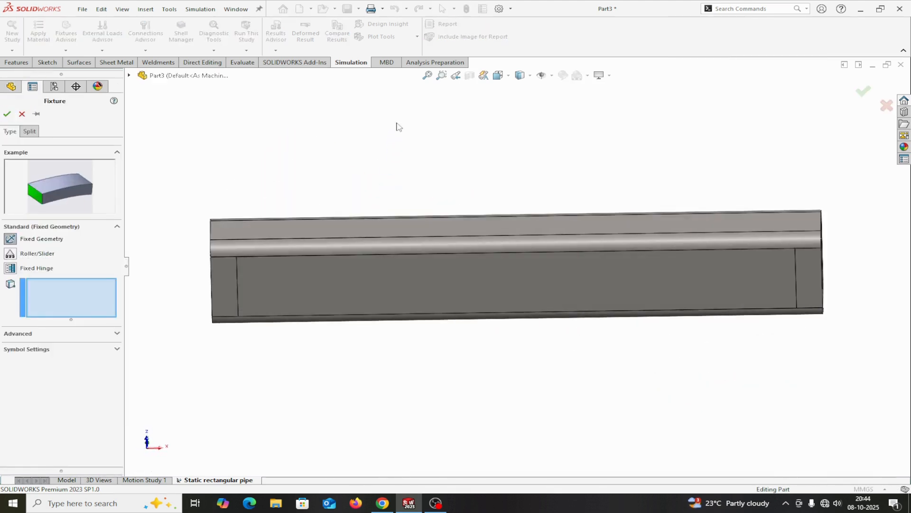
pyautogui.click(222, 285)
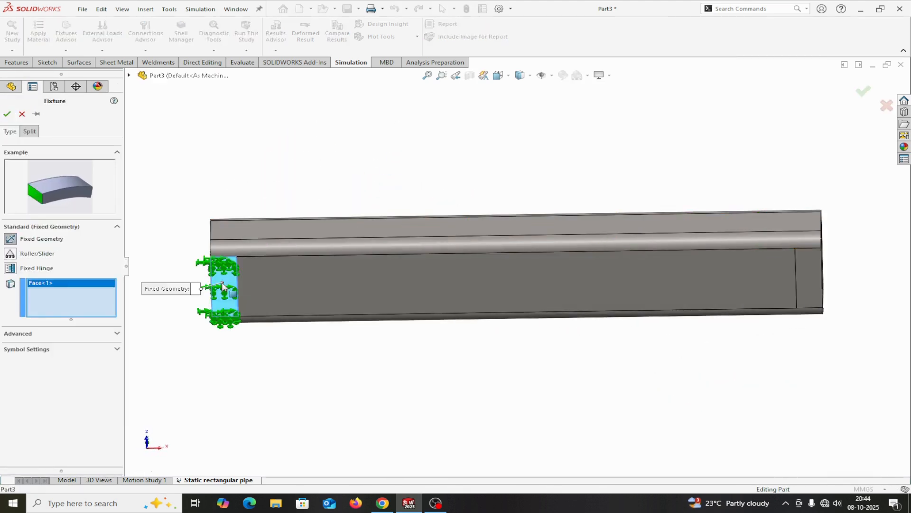
pyautogui.click(813, 273)
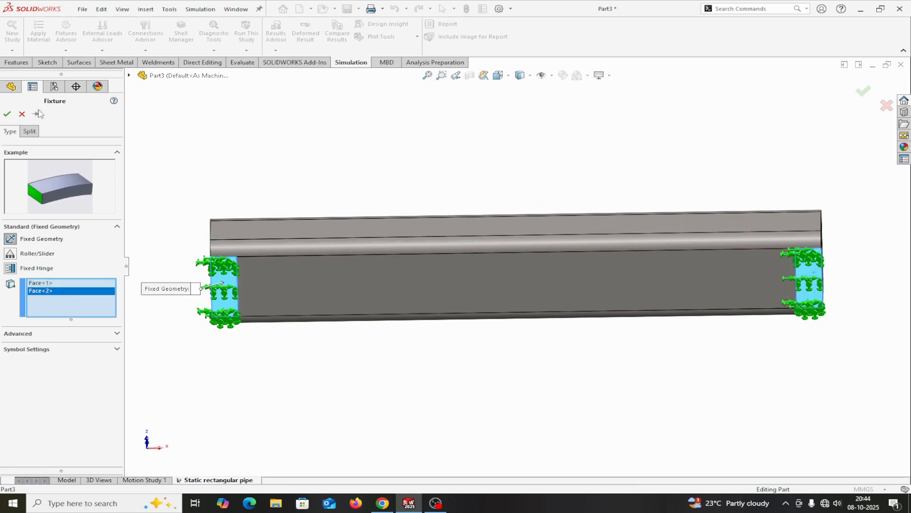
pyautogui.click(7, 114)
# Step: Add a force on the central split face on top of the tube, with its direction defined by the vertical edge at the tube's end
pyautogui.moveTo(305, 173); pyautogui.dragTo(301, 349, button='middle')
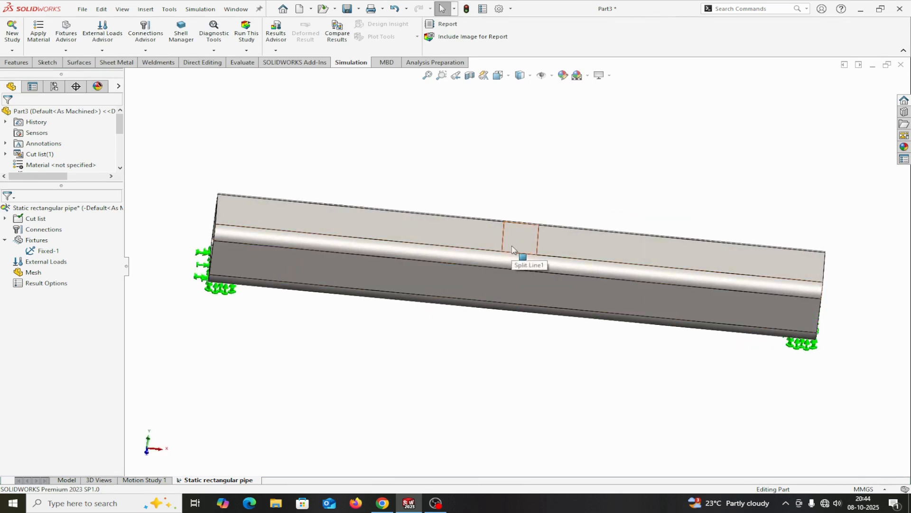
pyautogui.rightClick(42, 264)
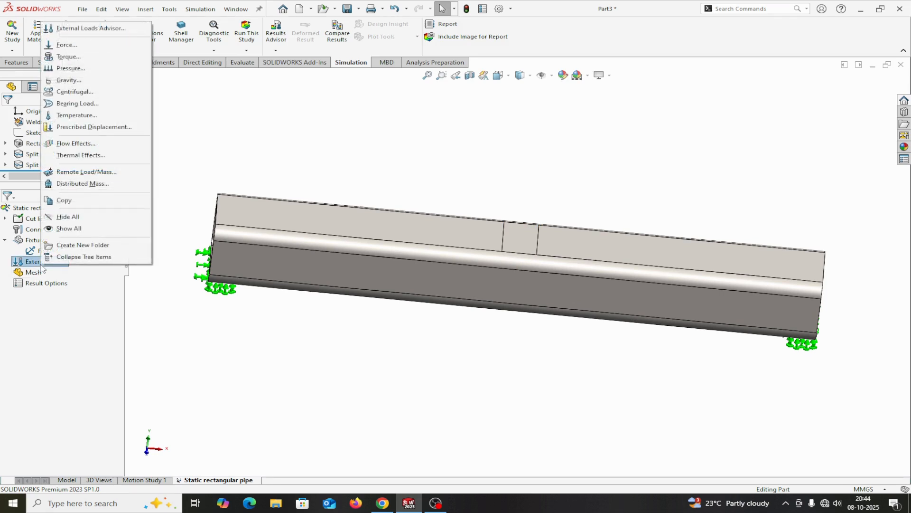
pyautogui.click(66, 45)
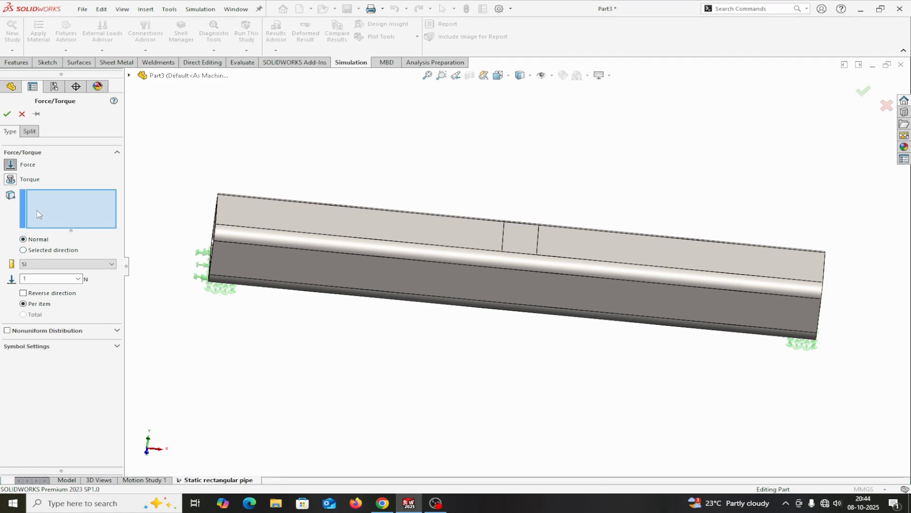
pyautogui.click(517, 239)
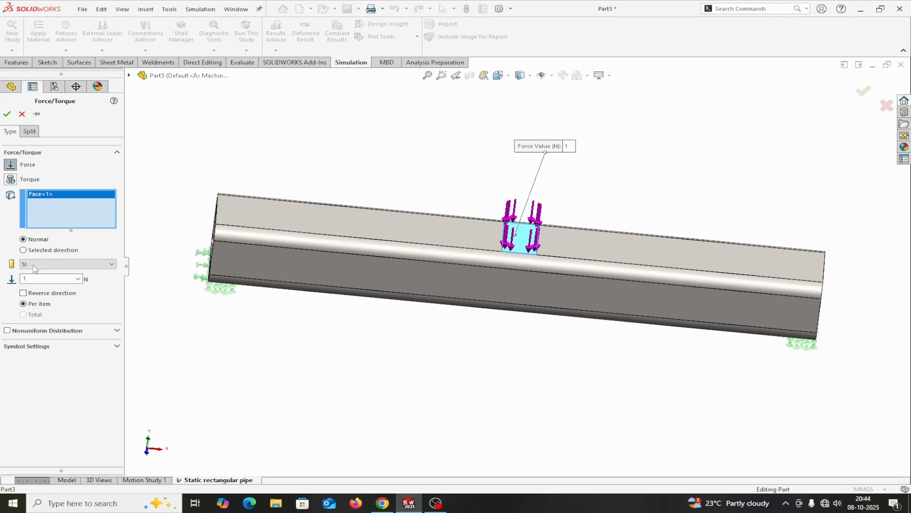
pyautogui.click(23, 250)
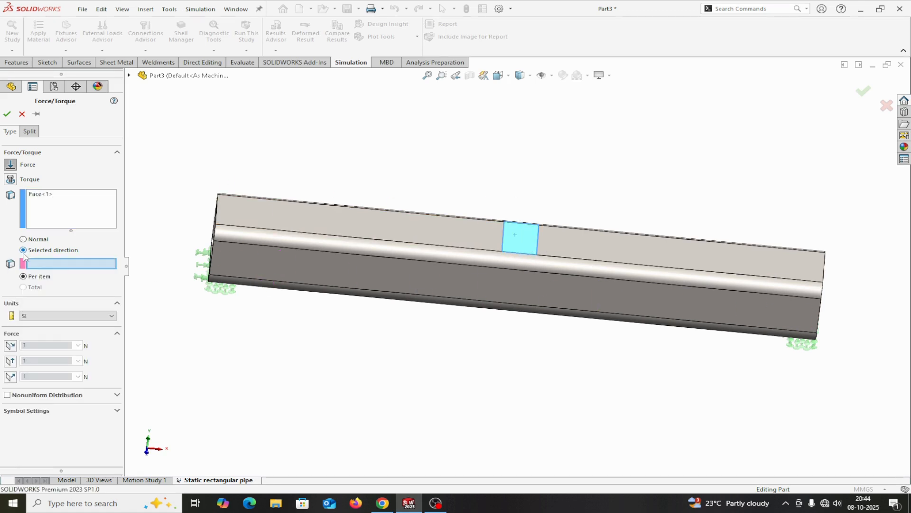
pyautogui.scroll(-2, 254, 267)
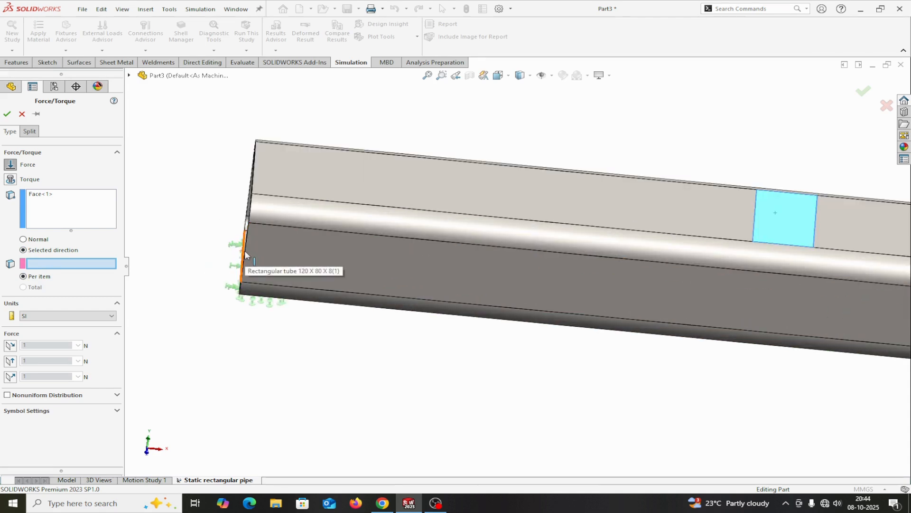
pyautogui.click(245, 252)
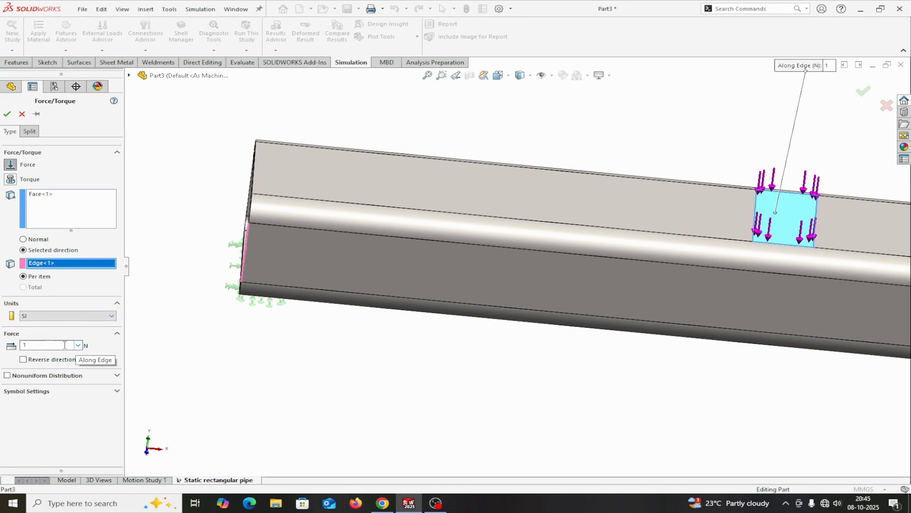
# Step: Set the force on the central face to 1000 N acting downward and accept the load
pyautogui.doubleClick(40, 344)
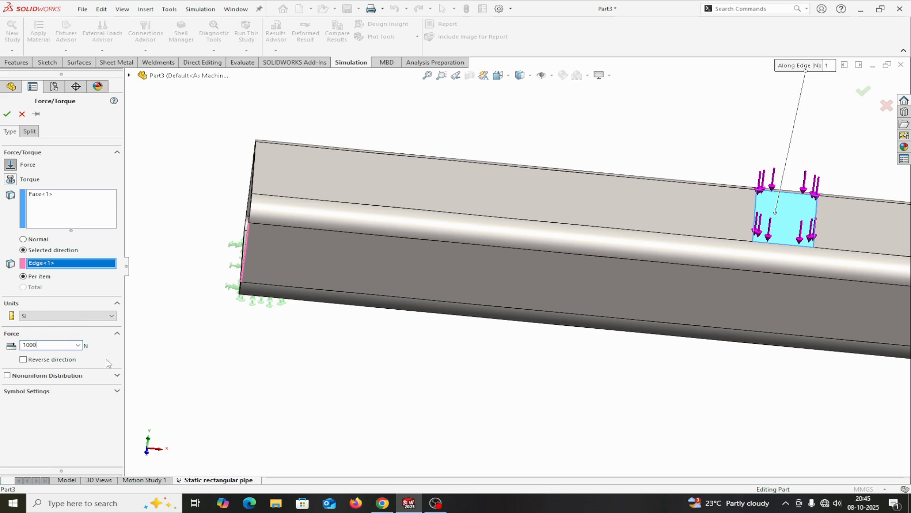
pyautogui.click(23, 360)
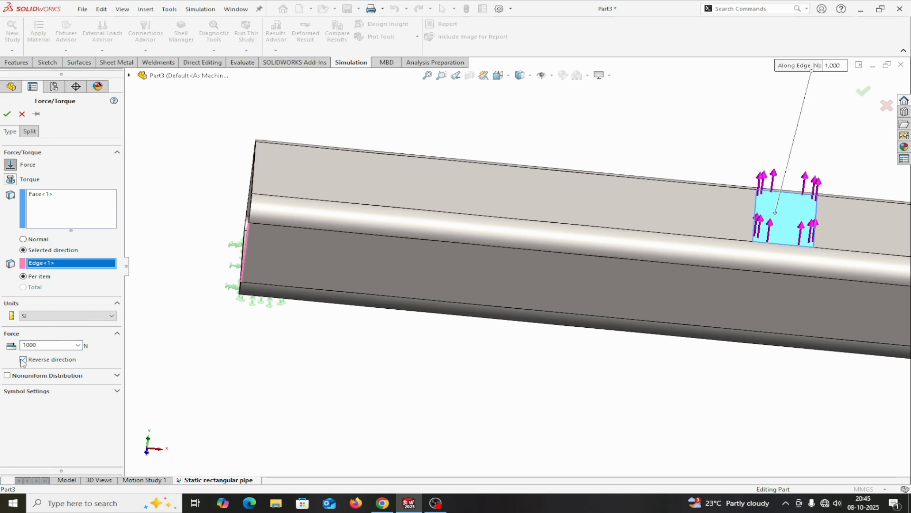
pyautogui.click(23, 360)
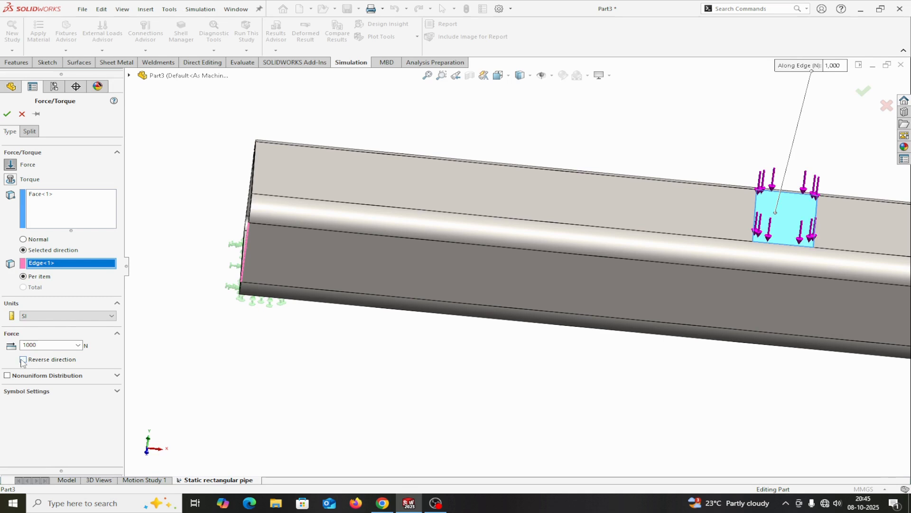
pyautogui.click(6, 114)
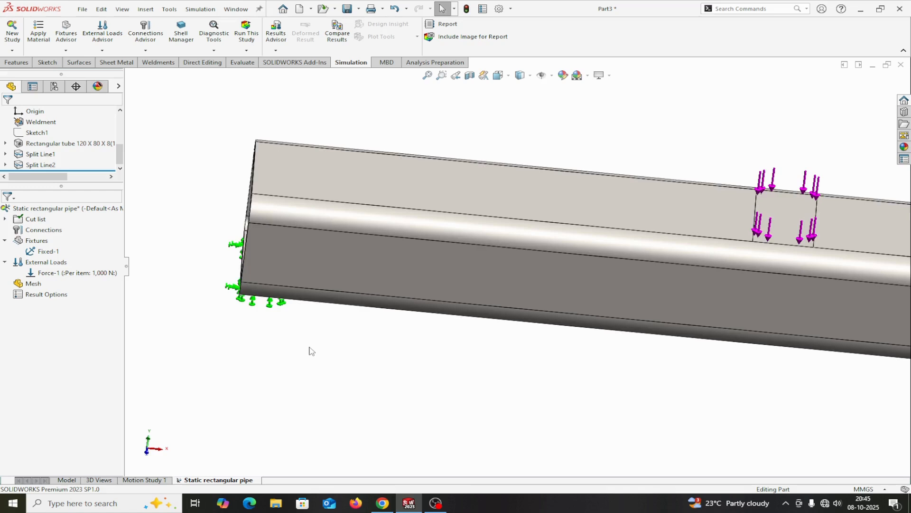
# Step: Mesh the tube using the Standard mesh type with the default density and element size
pyautogui.scroll(3, 309, 347)
pyautogui.moveTo(330, 348); pyautogui.dragTo(322, 315, button='middle')
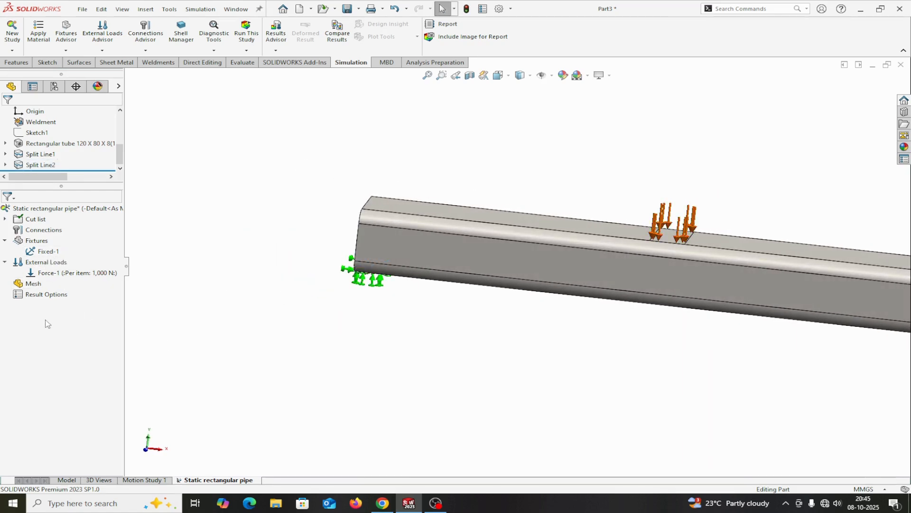
pyautogui.rightClick(25, 284)
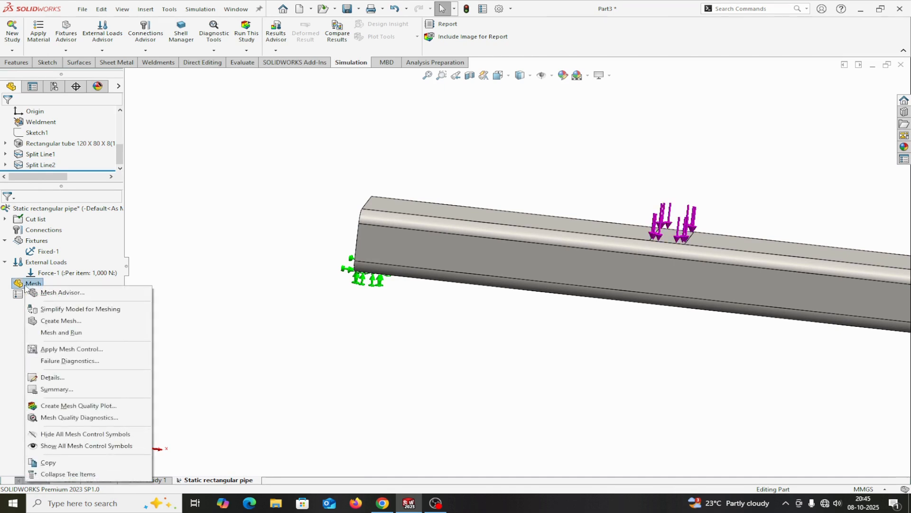
pyautogui.click(50, 321)
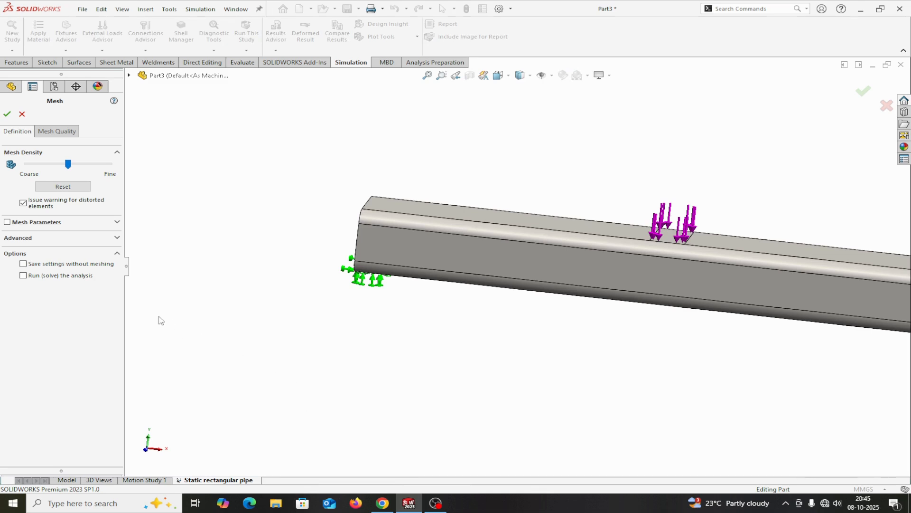
pyautogui.click(7, 221)
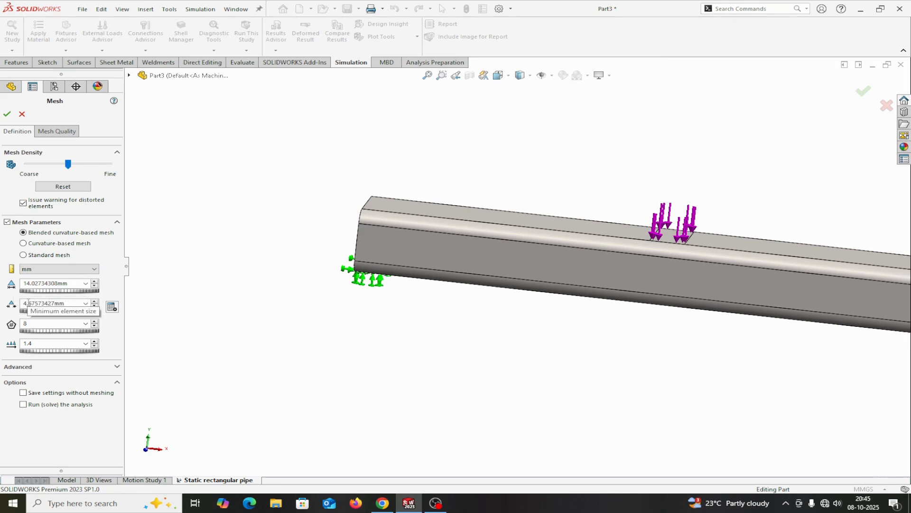
pyautogui.click(23, 255)
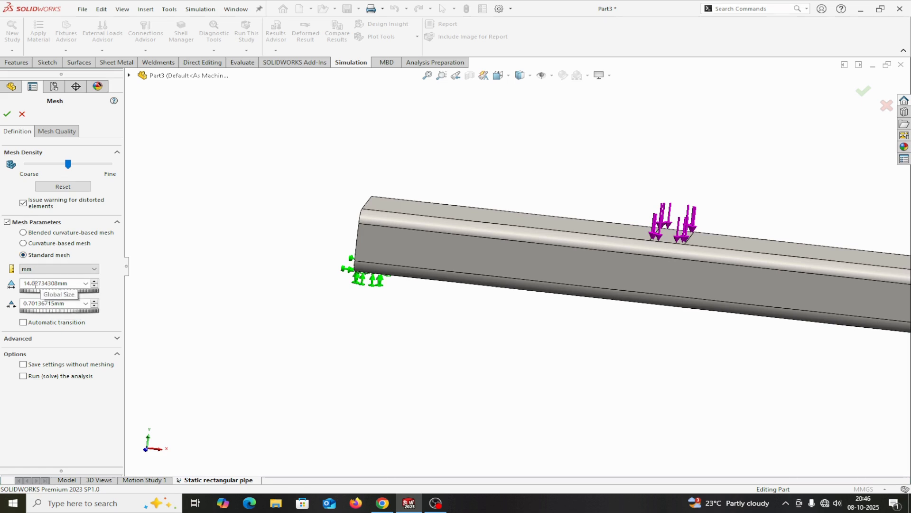
pyautogui.click(8, 115)
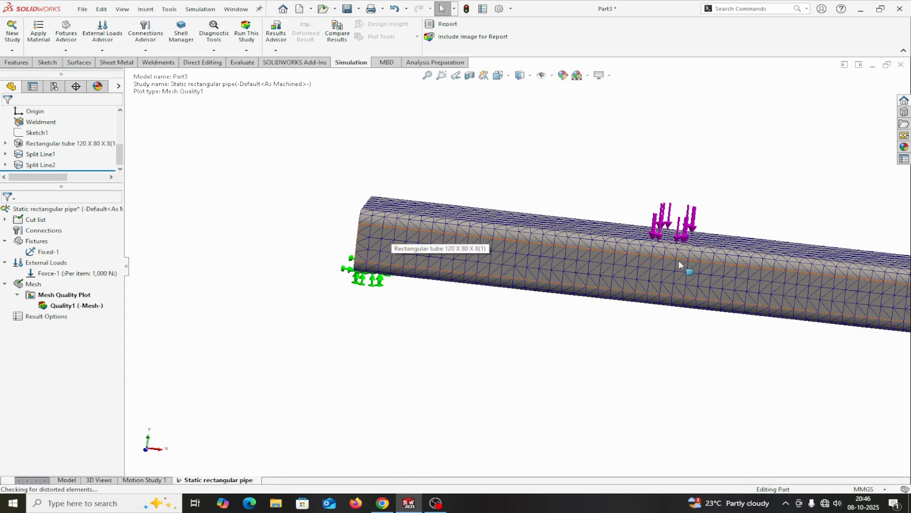
pyautogui.click(5, 284)
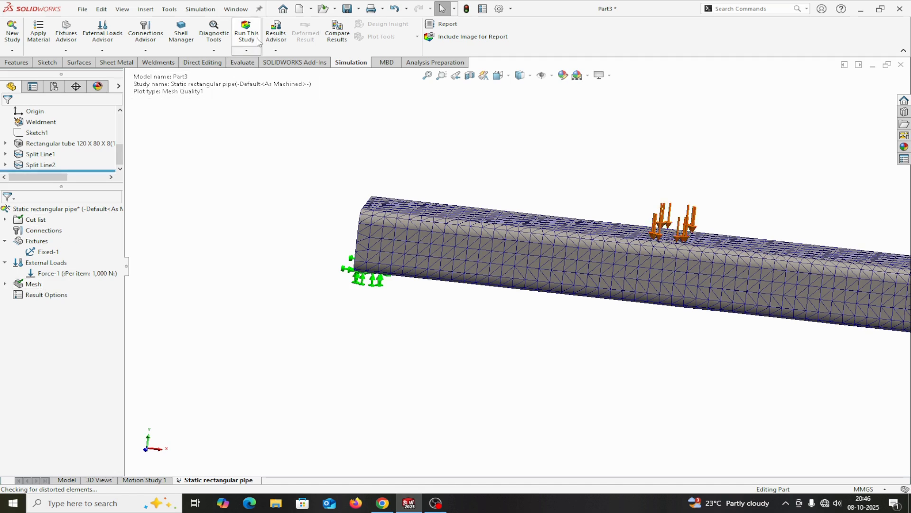
# Step: Run the static rectangular pipe study and view the whole deformed tube in the von Mises stress plot
pyautogui.click(247, 51)
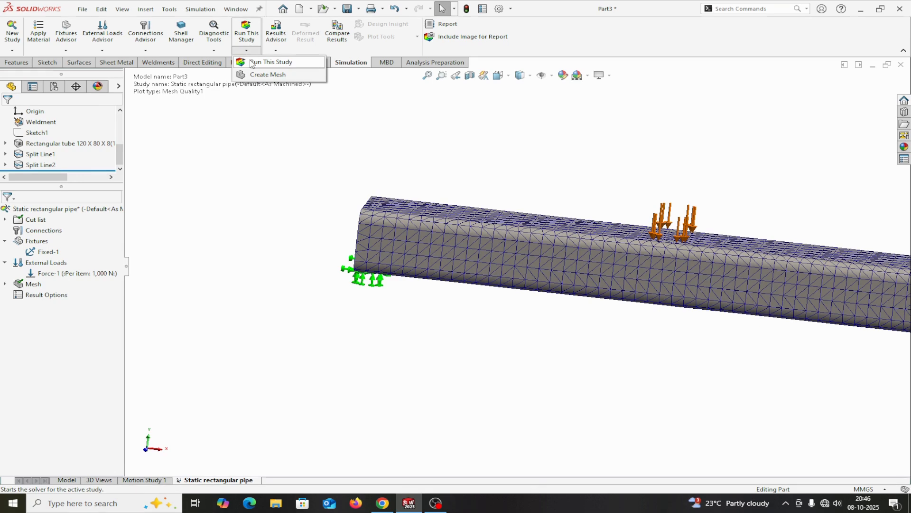
pyautogui.click(252, 62)
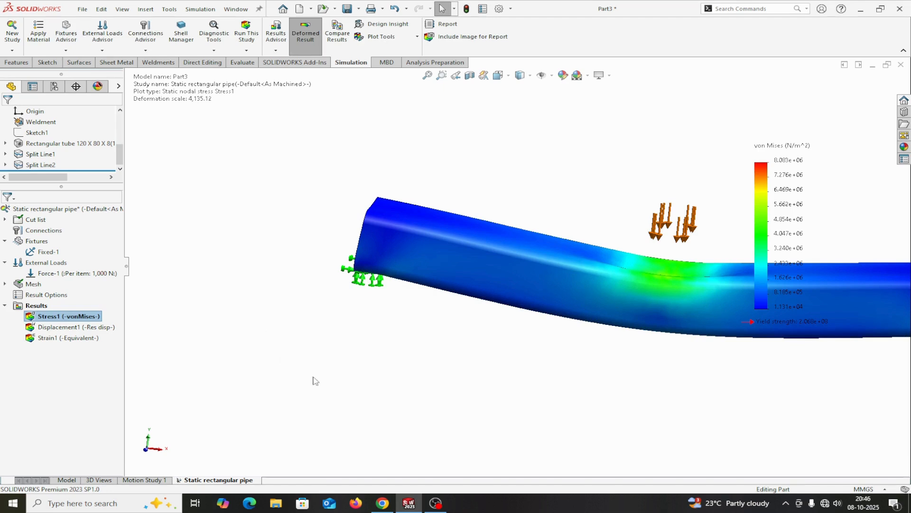
pyautogui.scroll(3, 573, 362)
pyautogui.scroll(-3, 722, 258)
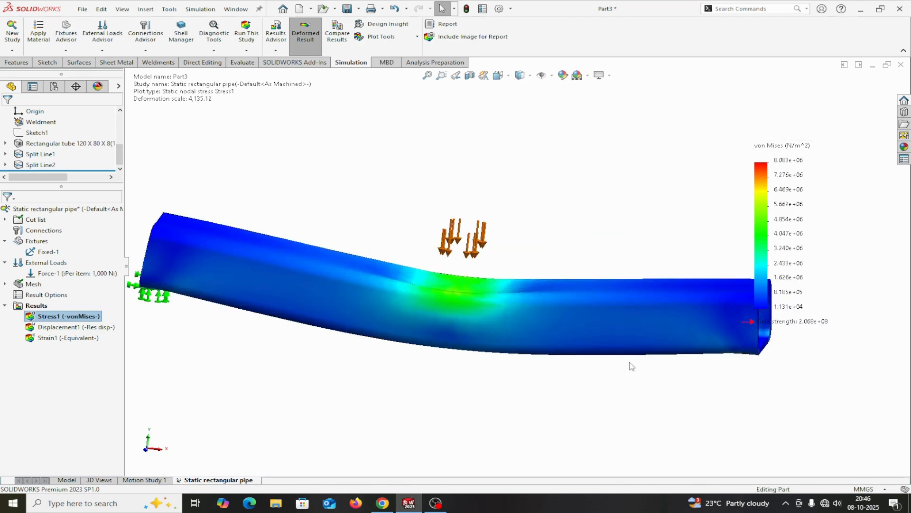
pyautogui.scroll(2, 632, 366)
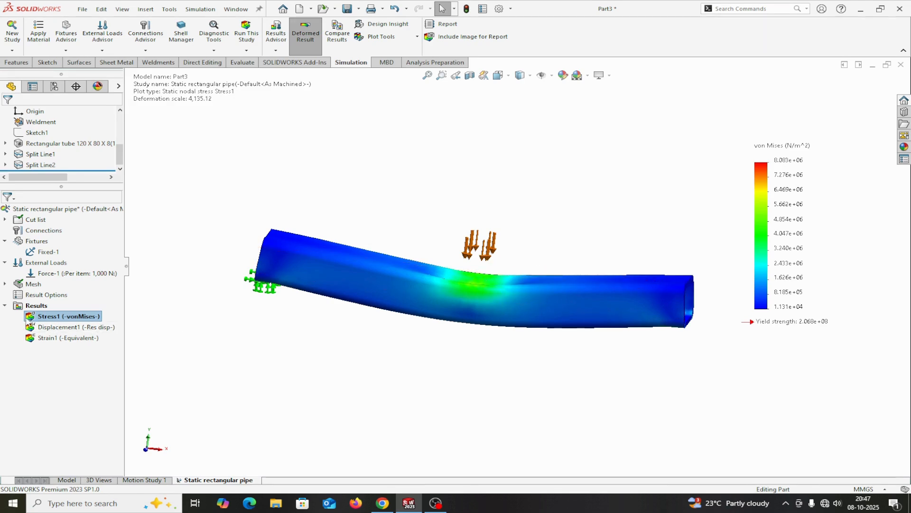
# Step: Set the von Mises stress plot's units to N/mm^2 (MPa) and its deformed shape to true scale
pyautogui.rightClick(39, 316)
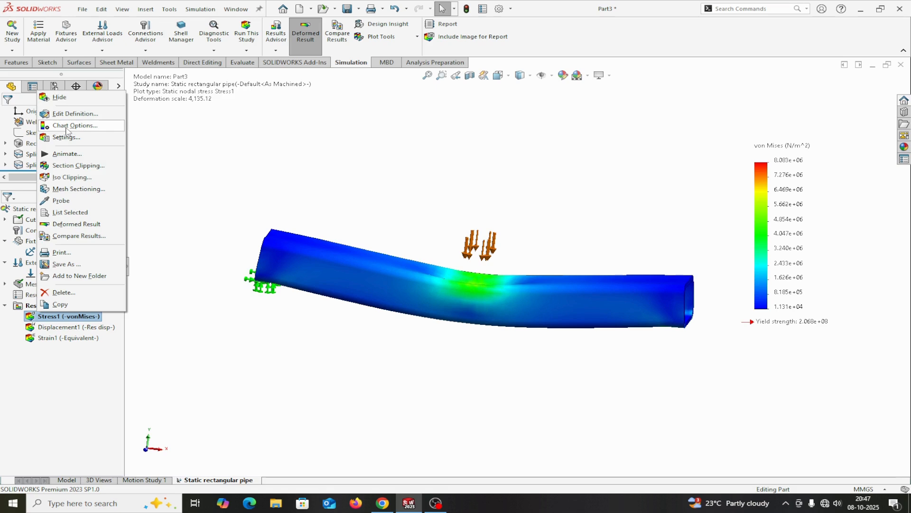
pyautogui.click(66, 126)
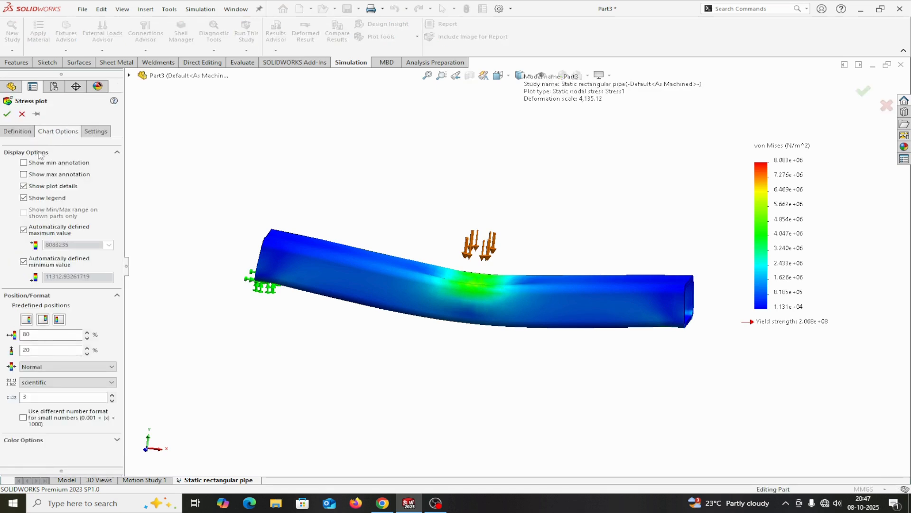
pyautogui.click(19, 132)
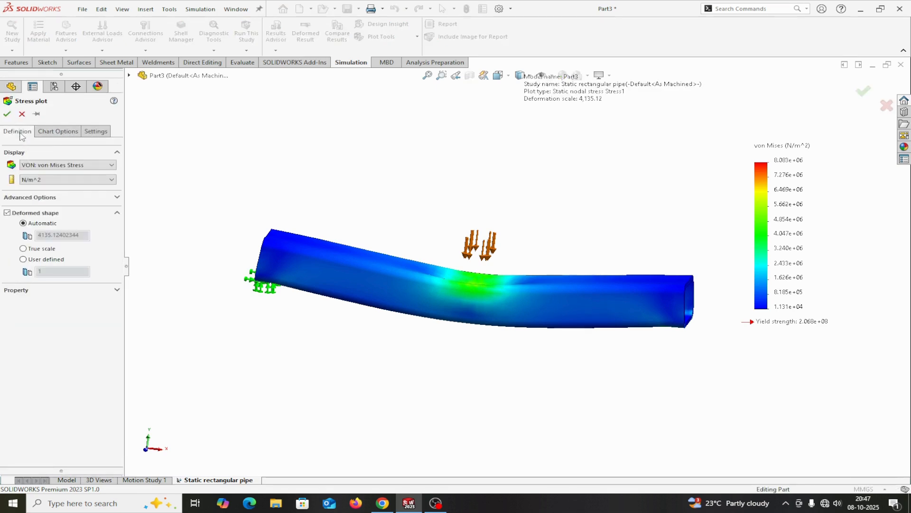
pyautogui.click(47, 180)
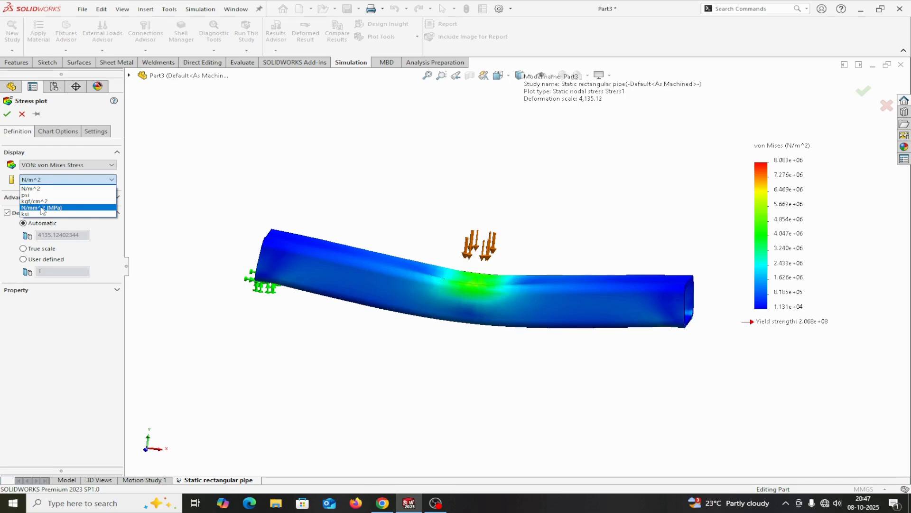
pyautogui.click(42, 207)
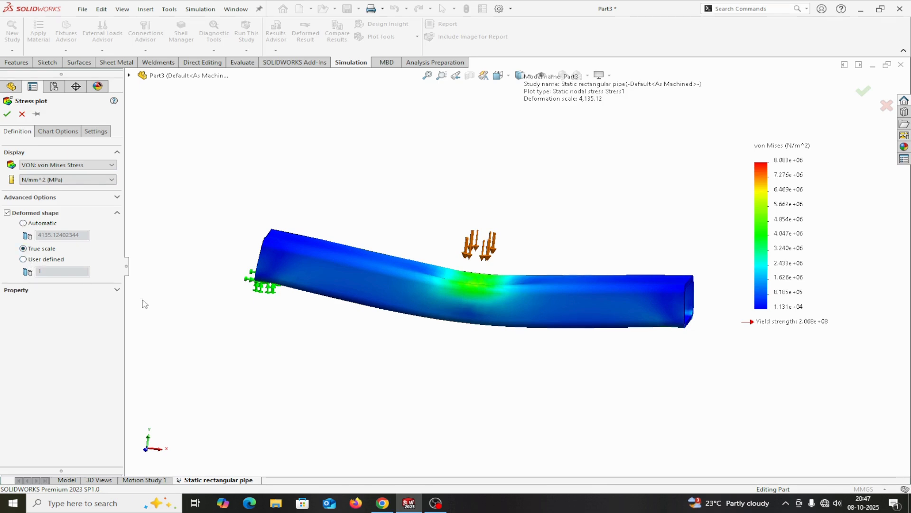
pyautogui.click(24, 260)
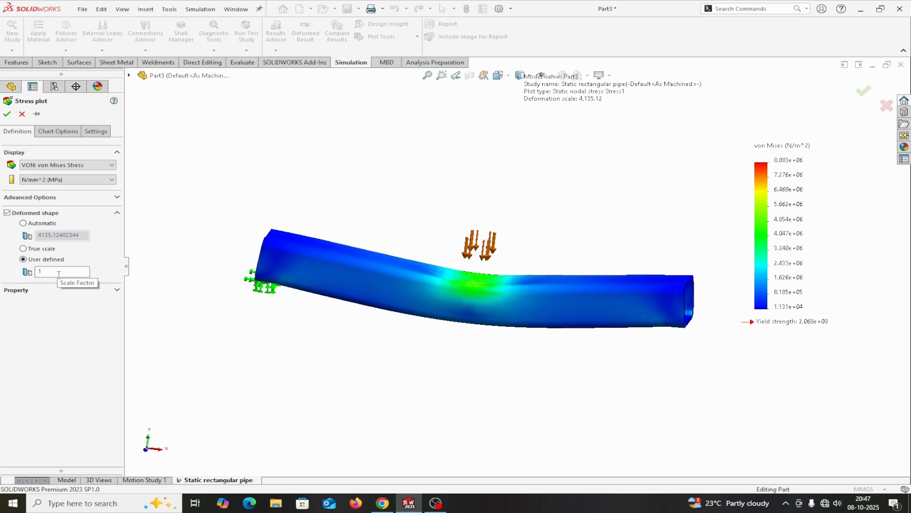
pyautogui.click(24, 249)
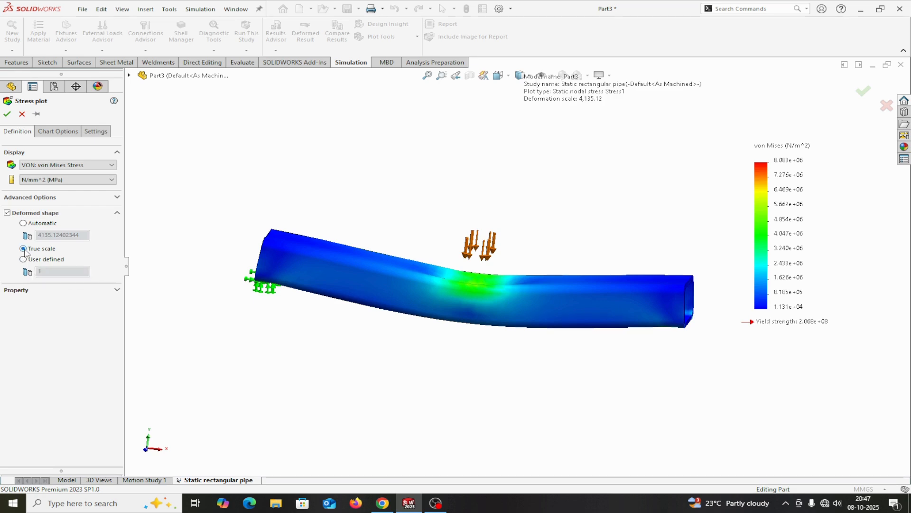
pyautogui.click(7, 114)
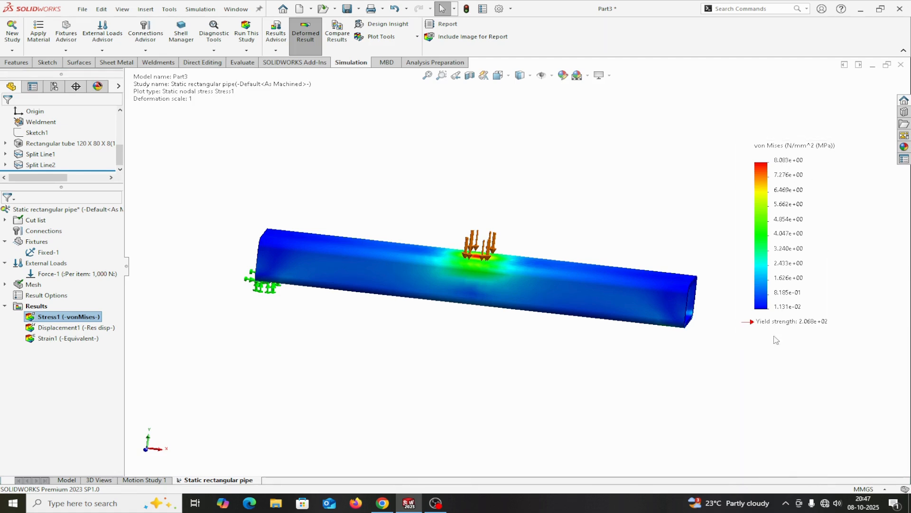
# Step: Turn on the minimum and maximum annotations in the von Mises stress plot
pyautogui.rightClick(53, 317)
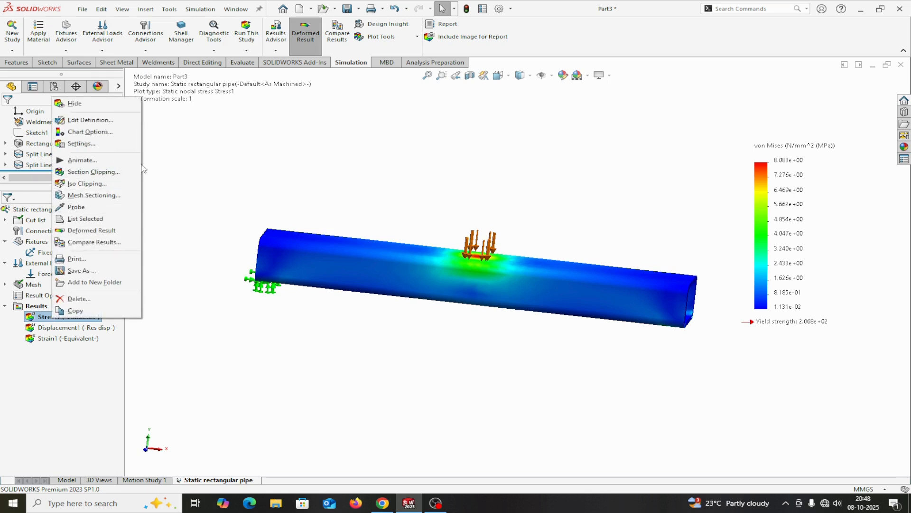
pyautogui.click(77, 133)
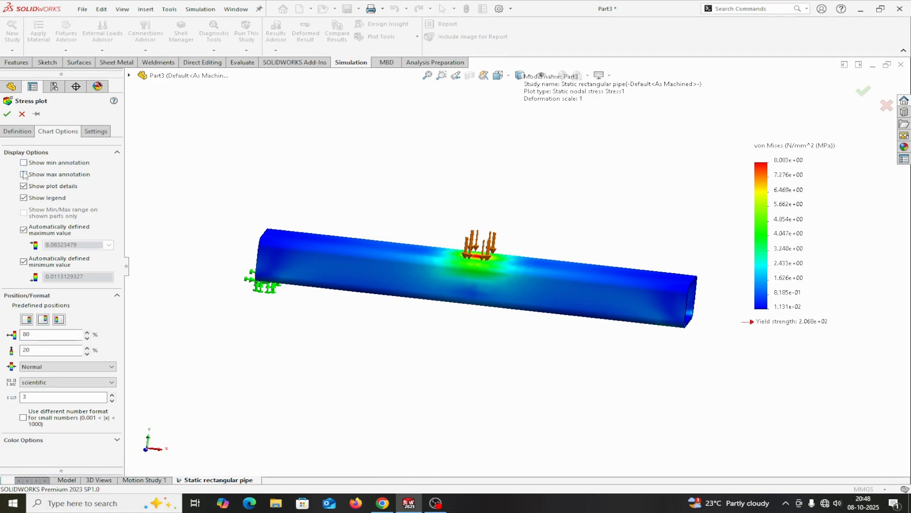
pyautogui.click(23, 174)
pyautogui.click(23, 163)
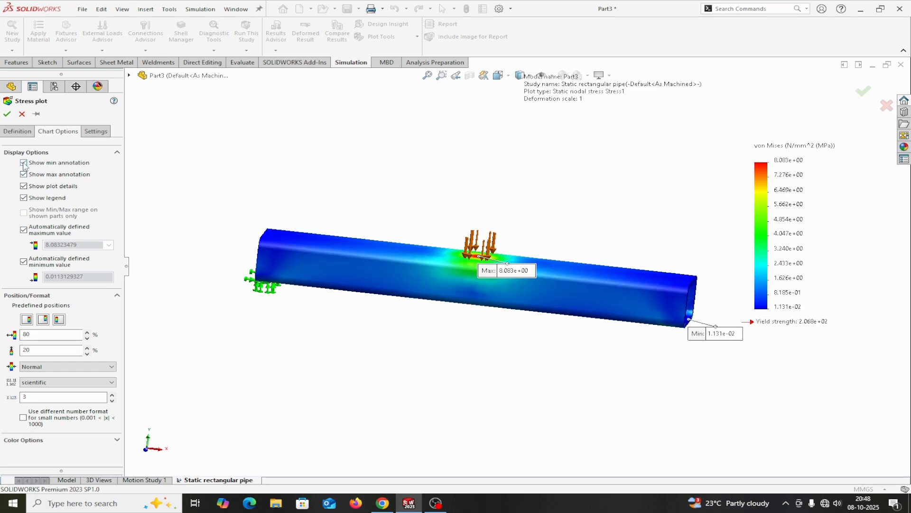
pyautogui.click(6, 114)
# Step: Examine the maximum and minimum stress locations on the tube and compare the stress legend with the yield strength
pyautogui.scroll(-5, 468, 242)
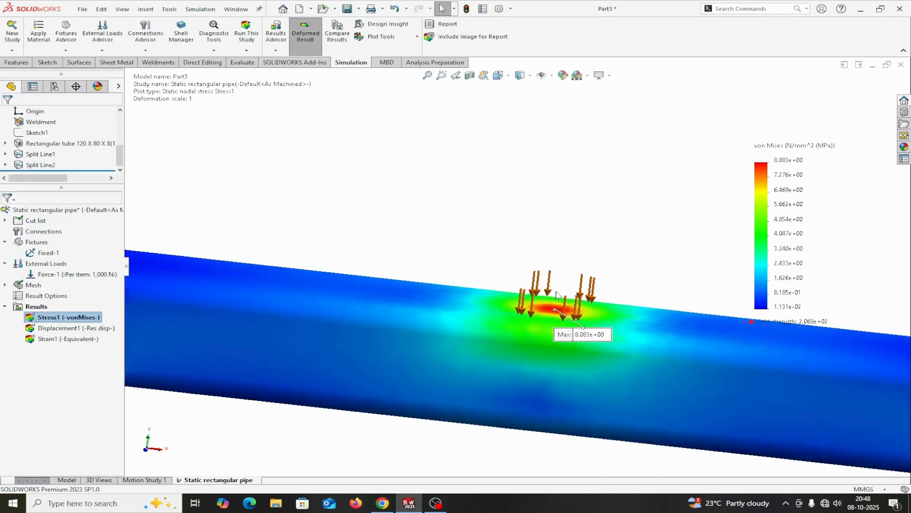
pyautogui.scroll(-2, 613, 339)
pyautogui.scroll(2, 540, 324)
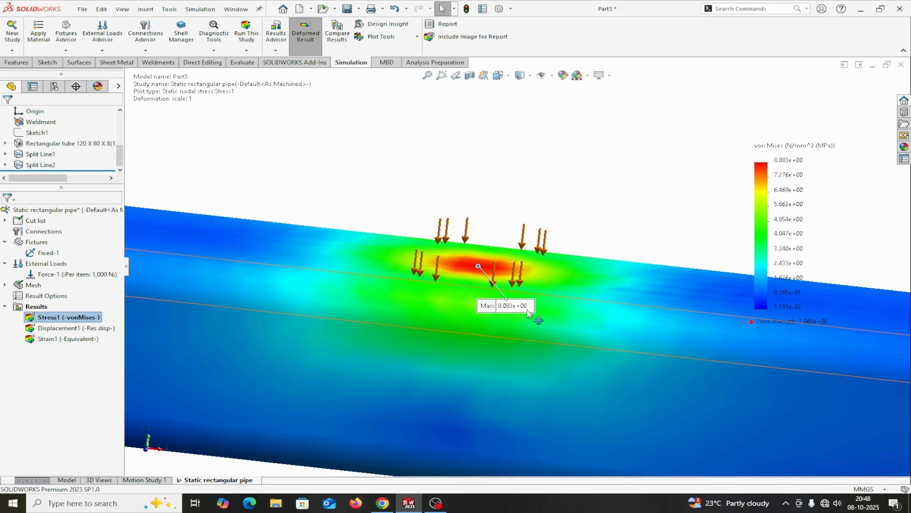
pyautogui.scroll(10, 528, 311)
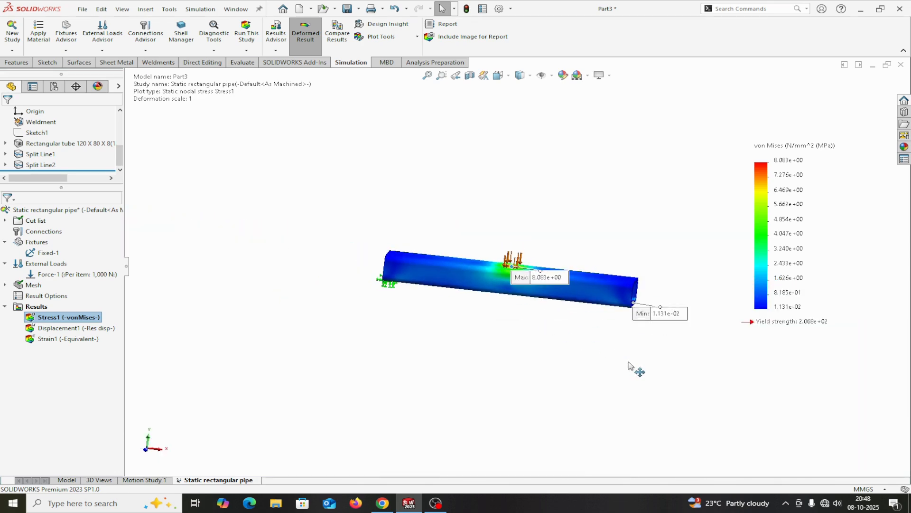
pyautogui.scroll(-5, 553, 248)
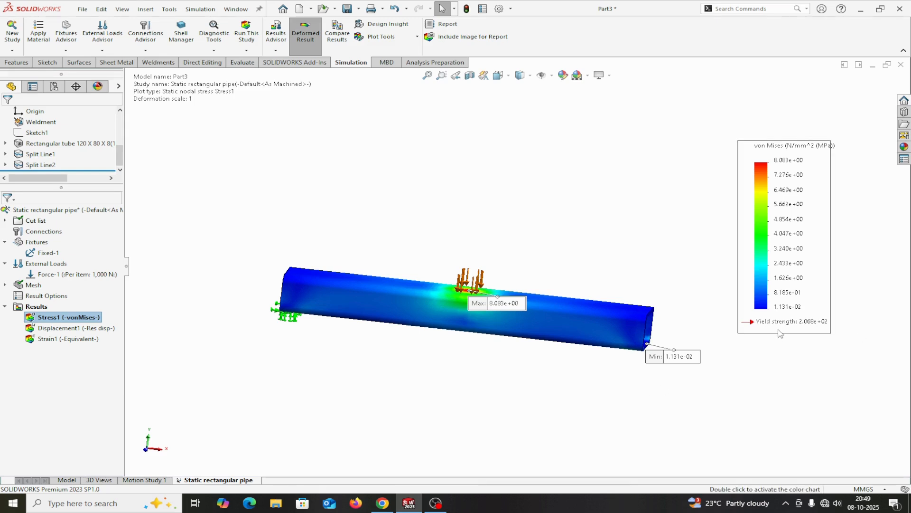
pyautogui.scroll(-3, 777, 184)
pyautogui.scroll(2, 777, 184)
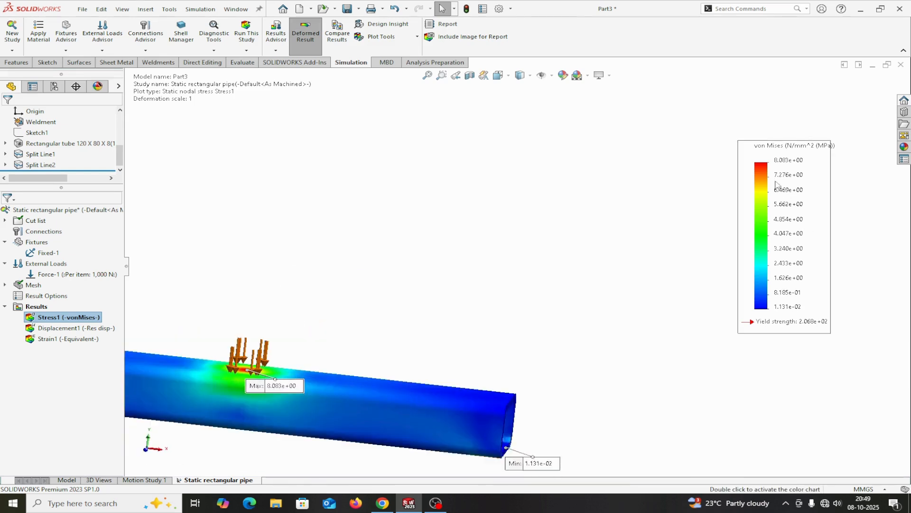
pyautogui.scroll(-2, 360, 375)
pyautogui.scroll(3, 417, 368)
pyautogui.scroll(-2, 443, 317)
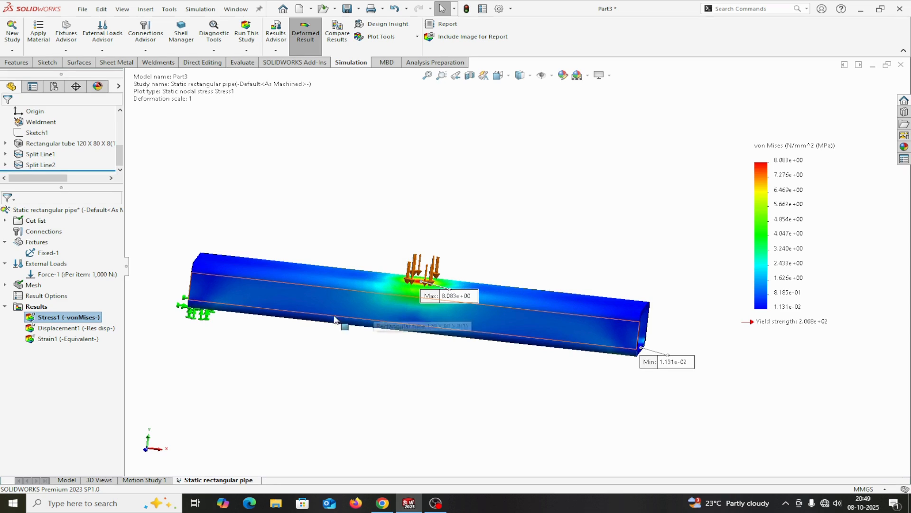
# Step: Display the resultant displacement plot and set its deformed shape to true scale
pyautogui.doubleClick(57, 328)
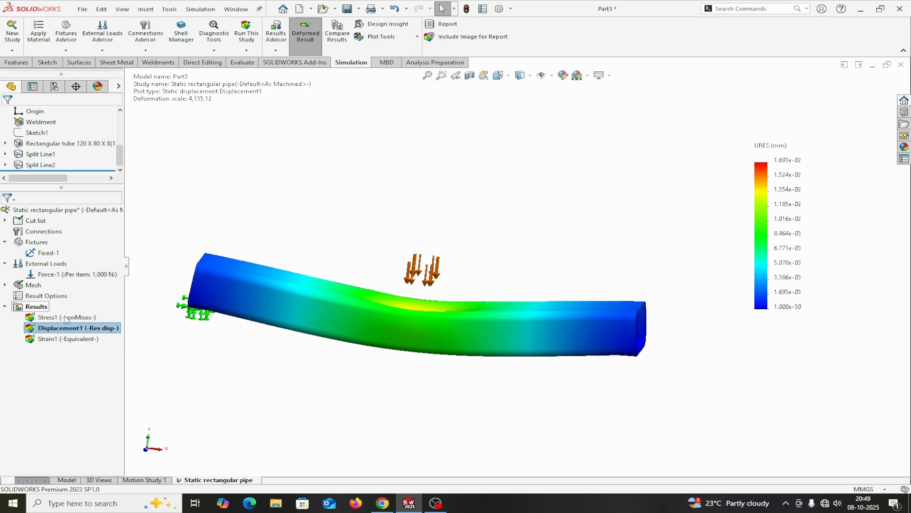
pyautogui.rightClick(56, 330)
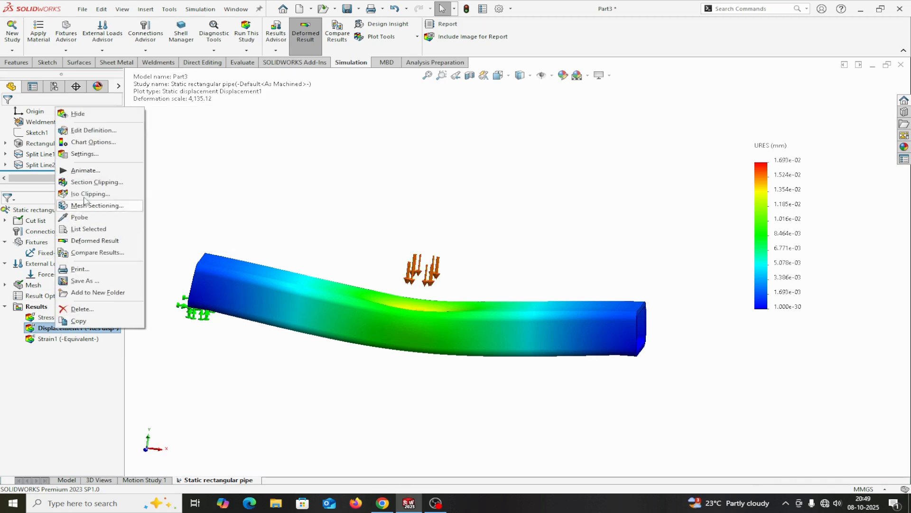
pyautogui.click(82, 141)
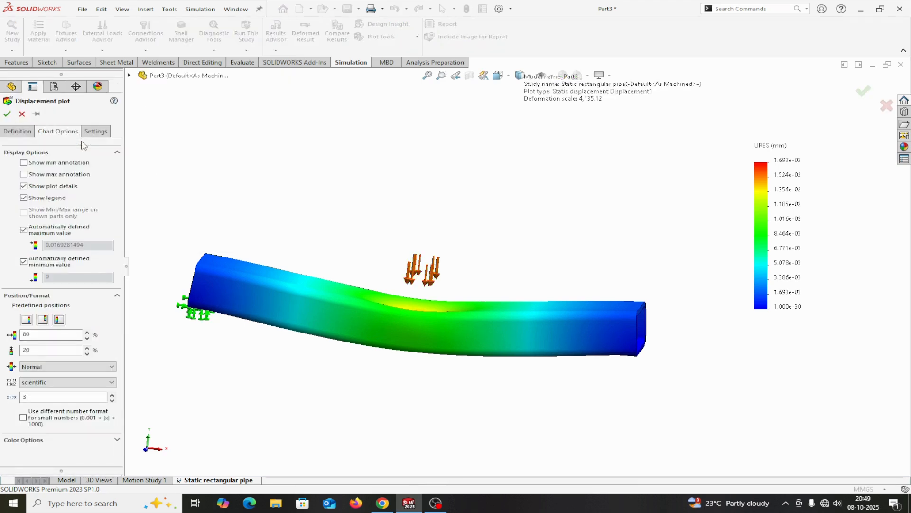
pyautogui.click(16, 131)
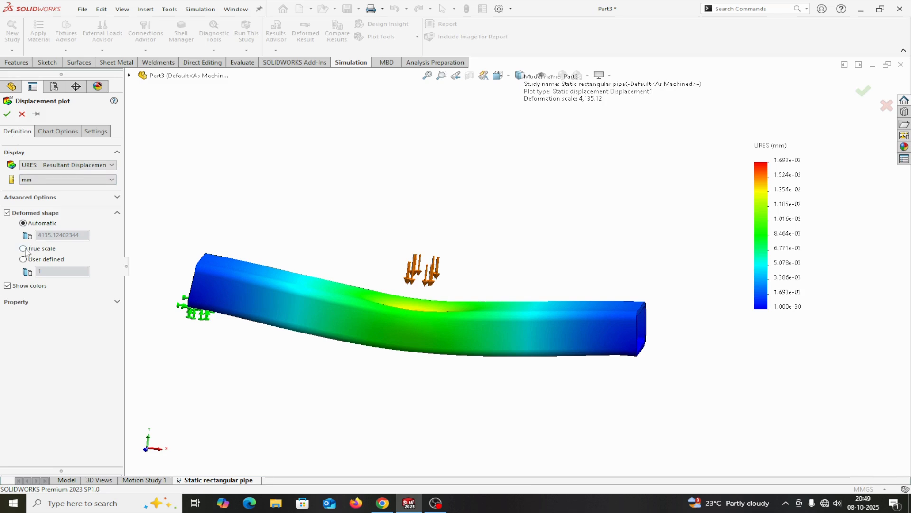
pyautogui.click(8, 114)
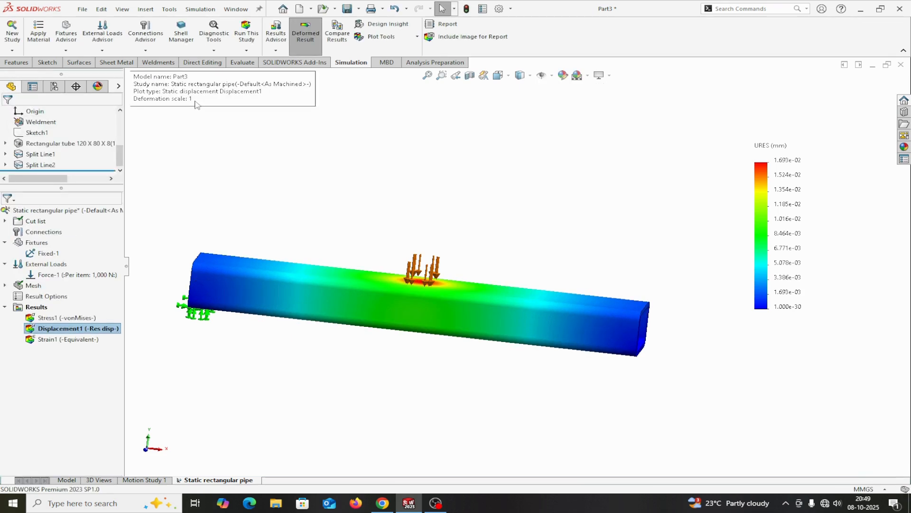
pyautogui.scroll(-4, 449, 321)
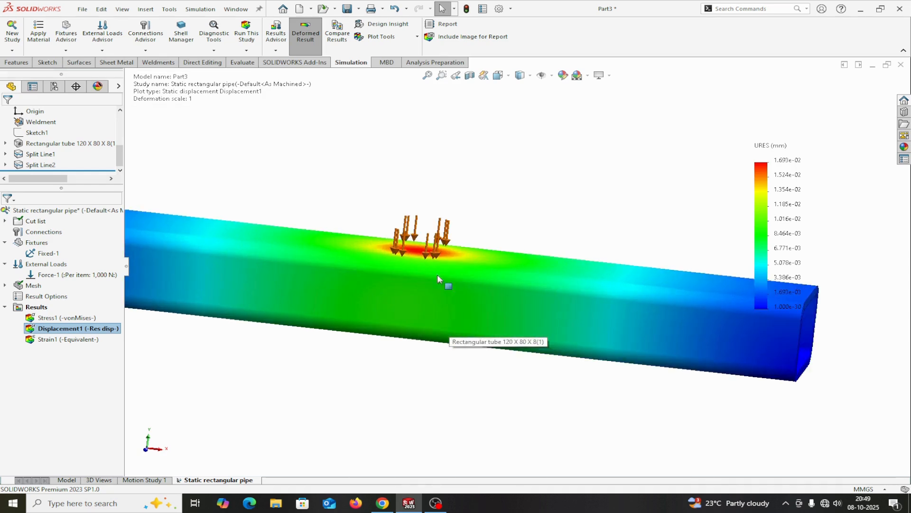
pyautogui.scroll(2, 759, 288)
pyautogui.scroll(-2, 748, 292)
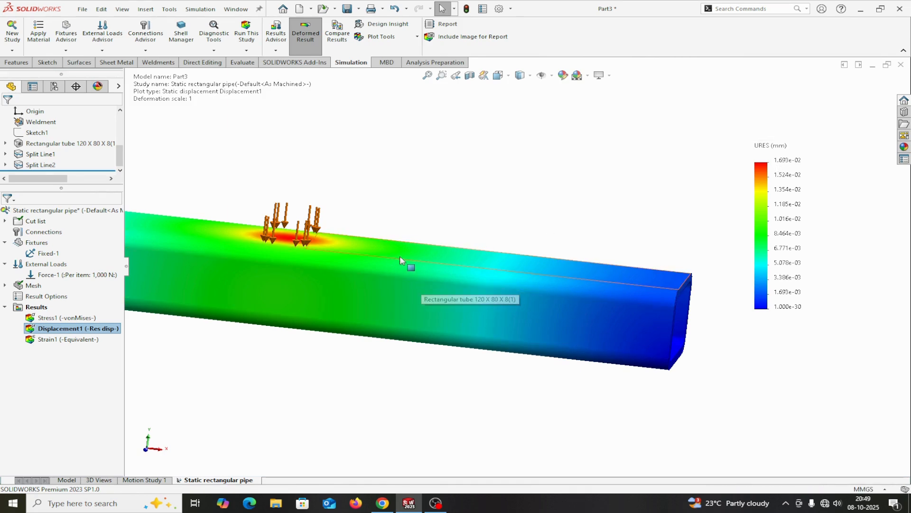
pyautogui.rightClick(72, 329)
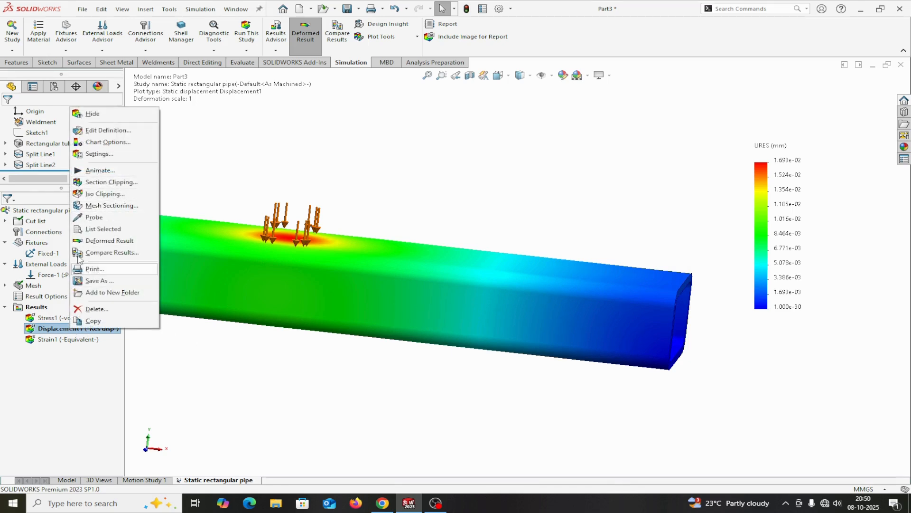
pyautogui.click(94, 217)
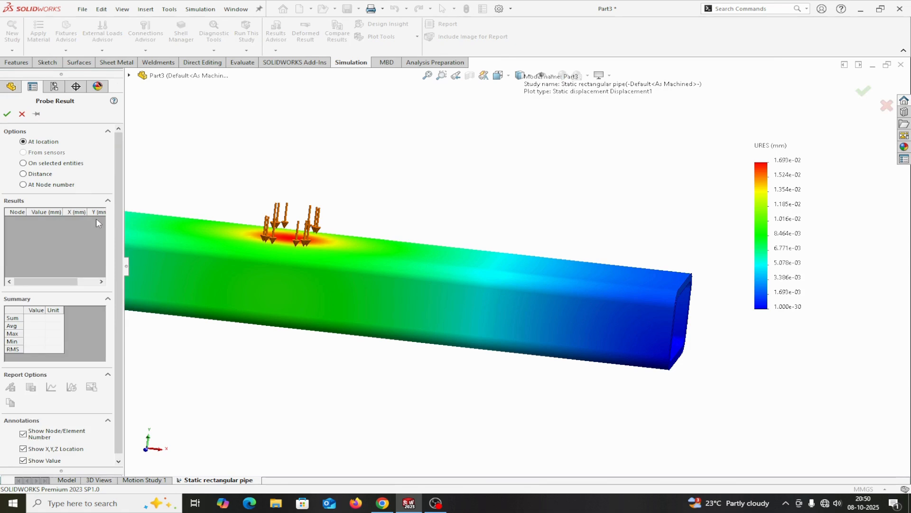
pyautogui.click(8, 114)
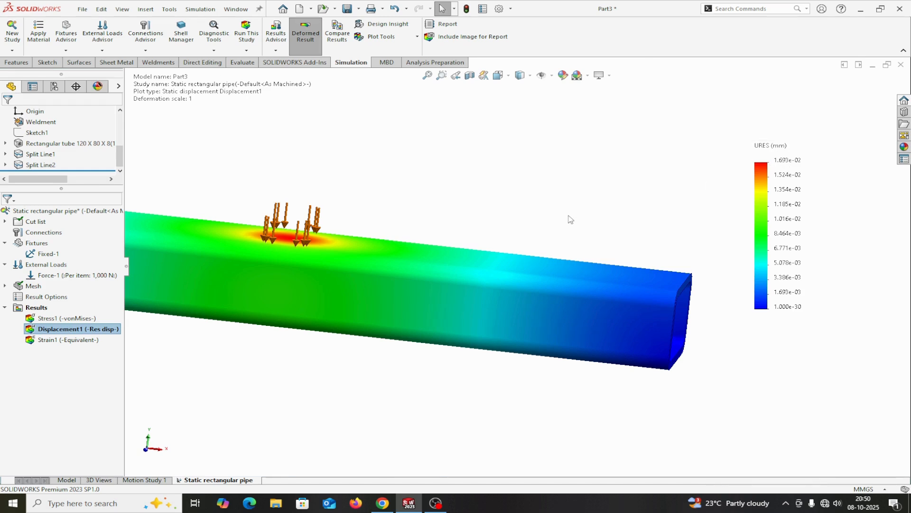
# Step: Play the animation of the resultant displacement plot over the whole tube and stop it
pyautogui.scroll(-5, 570, 219)
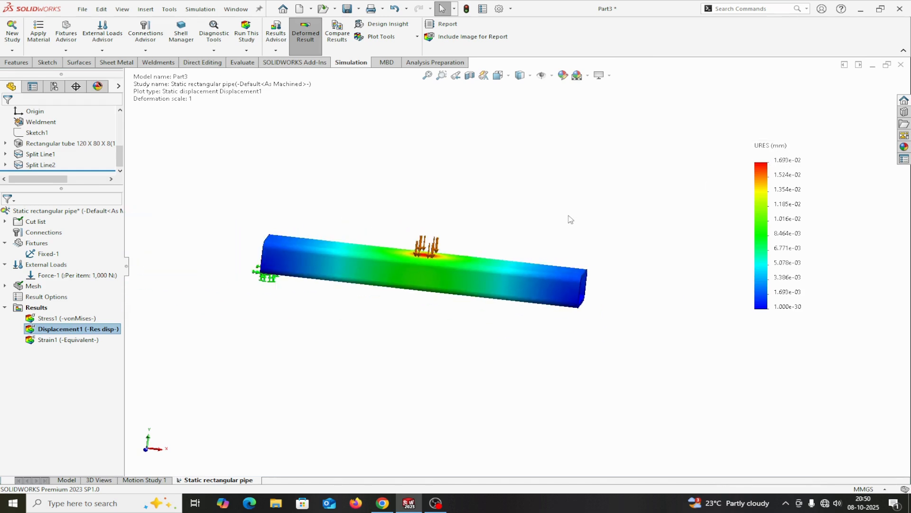
pyautogui.rightClick(69, 331)
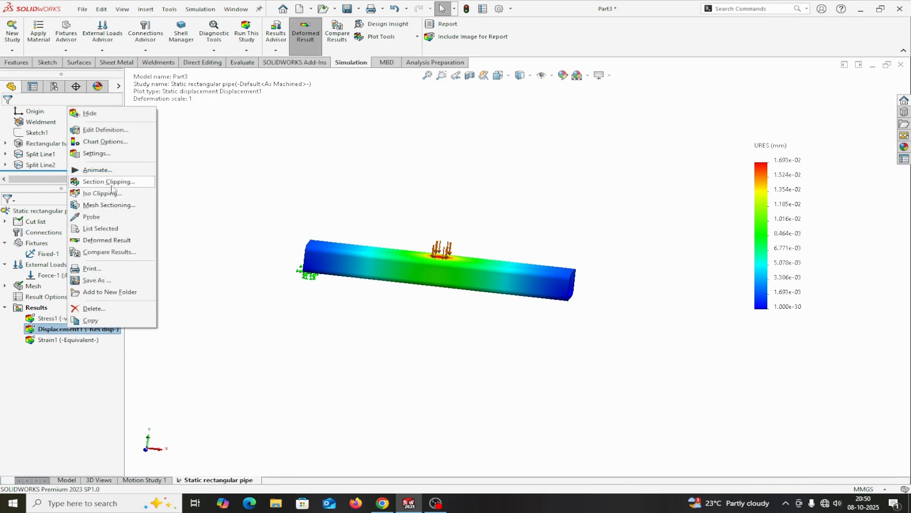
pyautogui.click(98, 170)
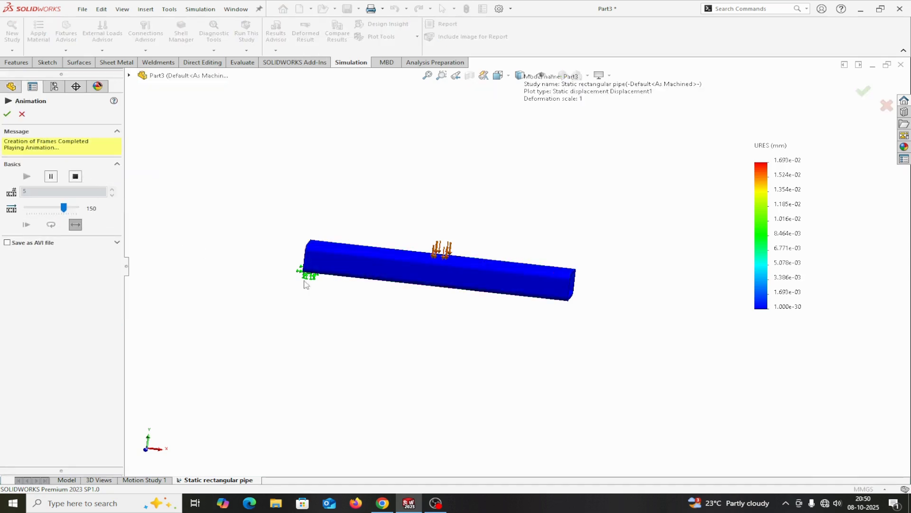
pyautogui.scroll(-4, 437, 280)
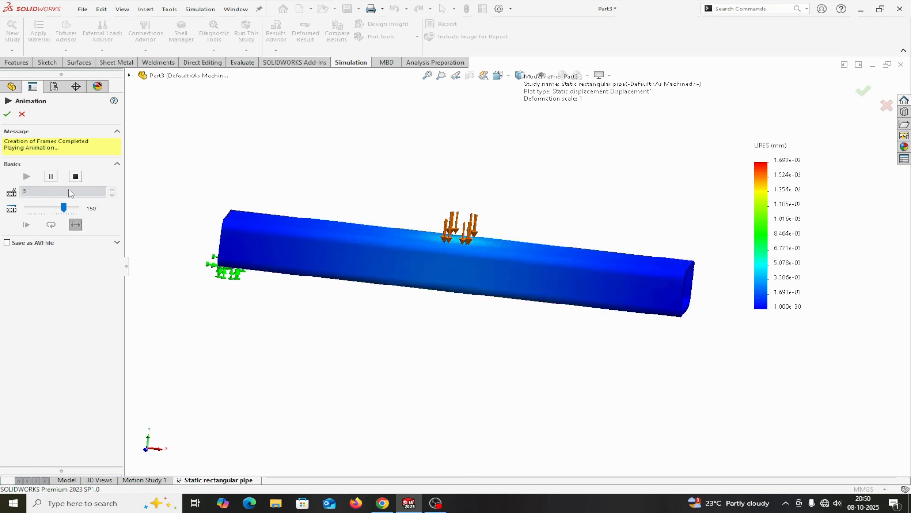
pyautogui.click(75, 176)
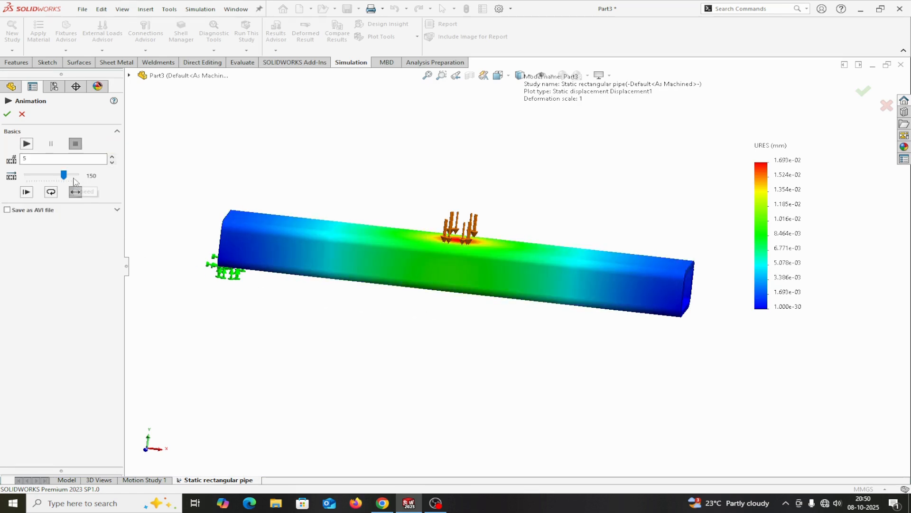
# Step: Set the displacement animation to 11 frames and a speed of 152, replay it and close the animation
pyautogui.click(112, 157)
pyautogui.click(112, 156)
pyautogui.click(112, 157)
pyautogui.moveTo(63, 176)
pyautogui.mouseDown()
pyautogui.moveTo(51, 179)
pyautogui.moveTo(69, 177)
pyautogui.mouseUp()
pyautogui.click(27, 144)
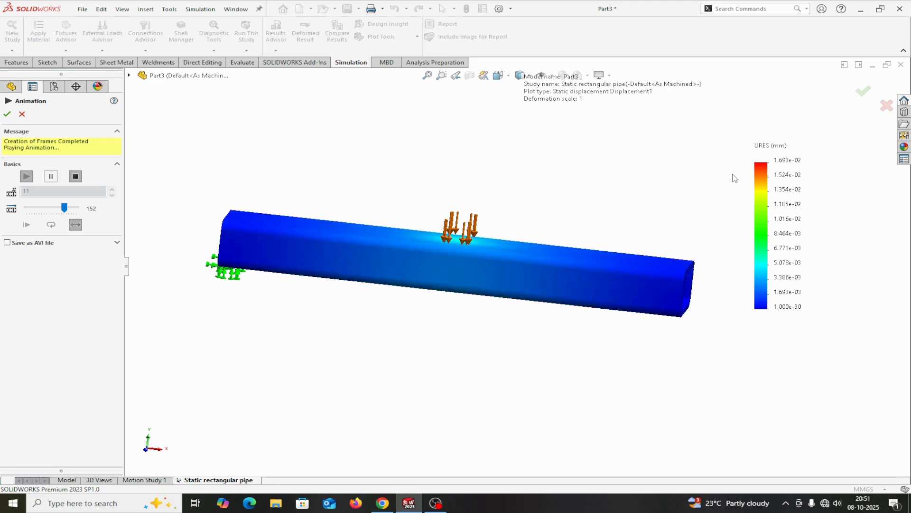
pyautogui.click(8, 114)
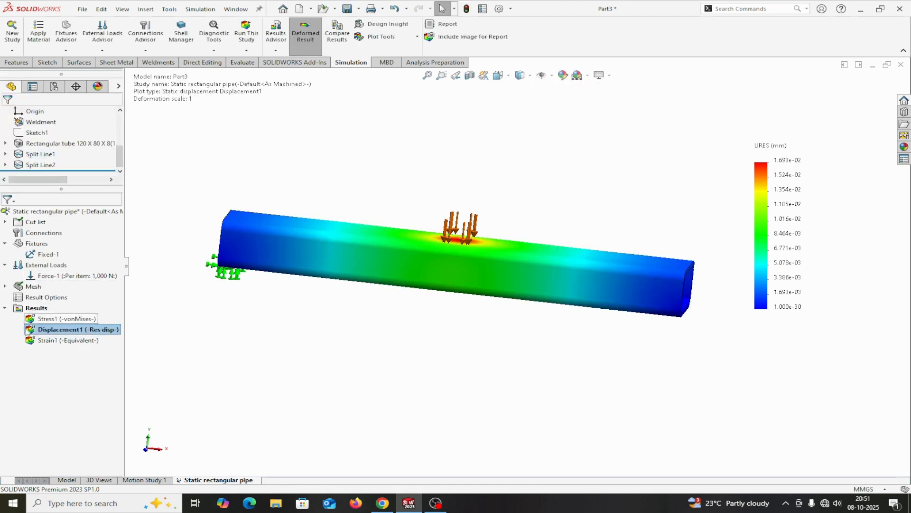
# Step: Display the equivalent strain plot and set its deformed shape to true scale
pyautogui.rightClick(50, 341)
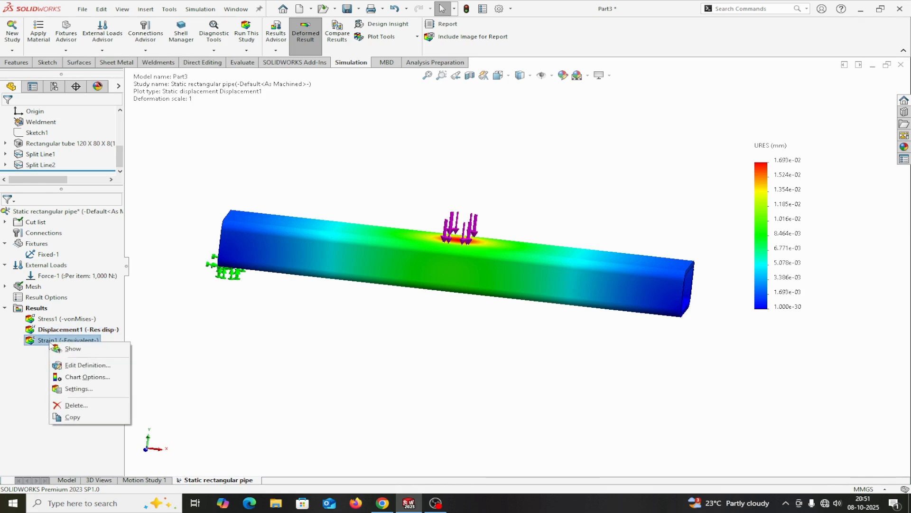
pyautogui.click(70, 350)
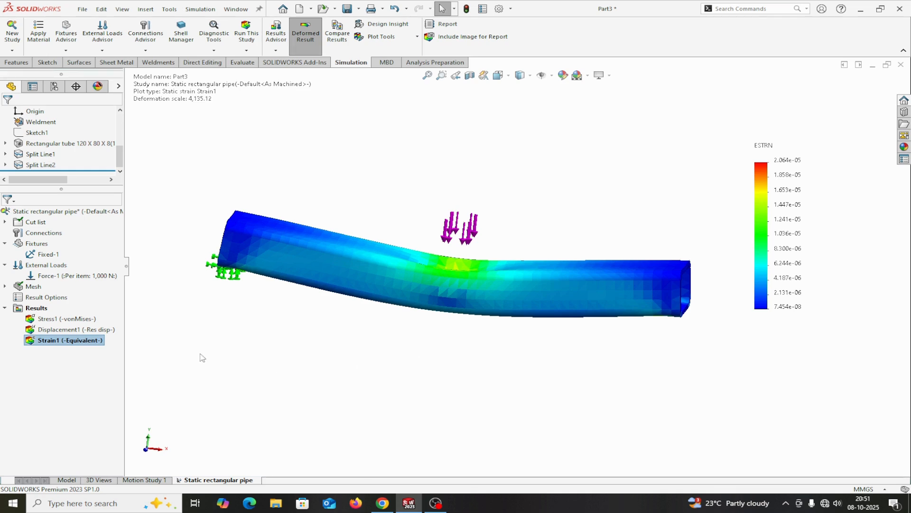
pyautogui.rightClick(51, 342)
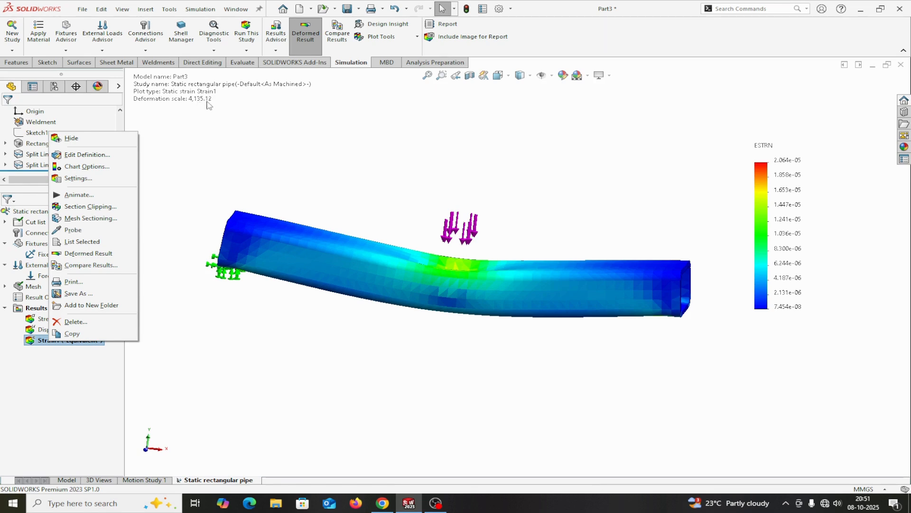
pyautogui.click(74, 168)
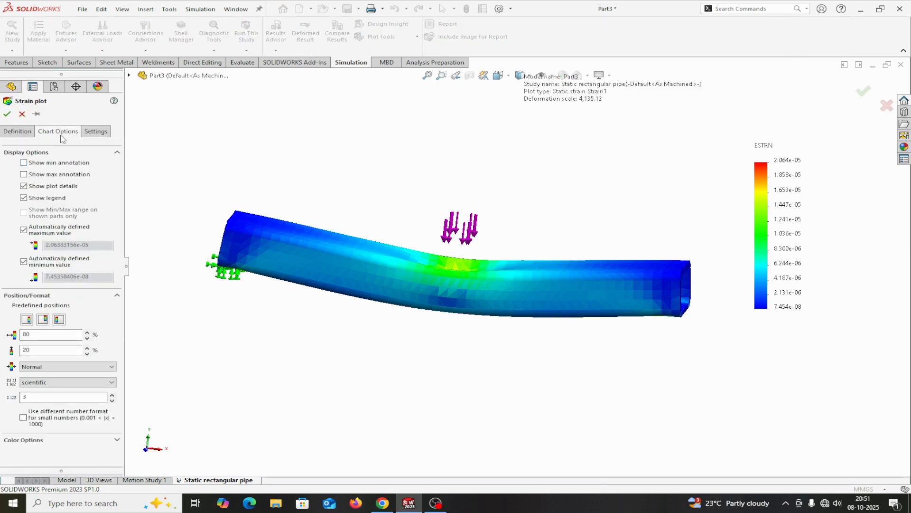
pyautogui.click(17, 132)
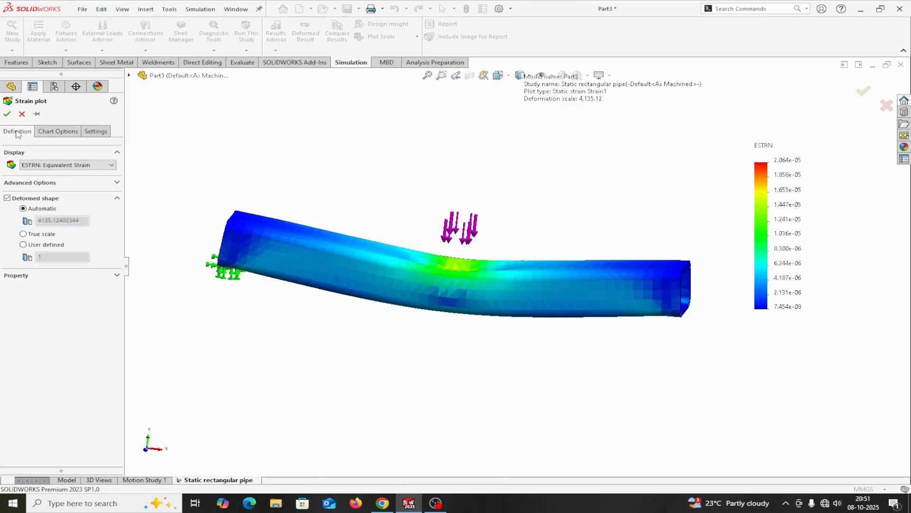
pyautogui.click(22, 234)
pyautogui.click(7, 114)
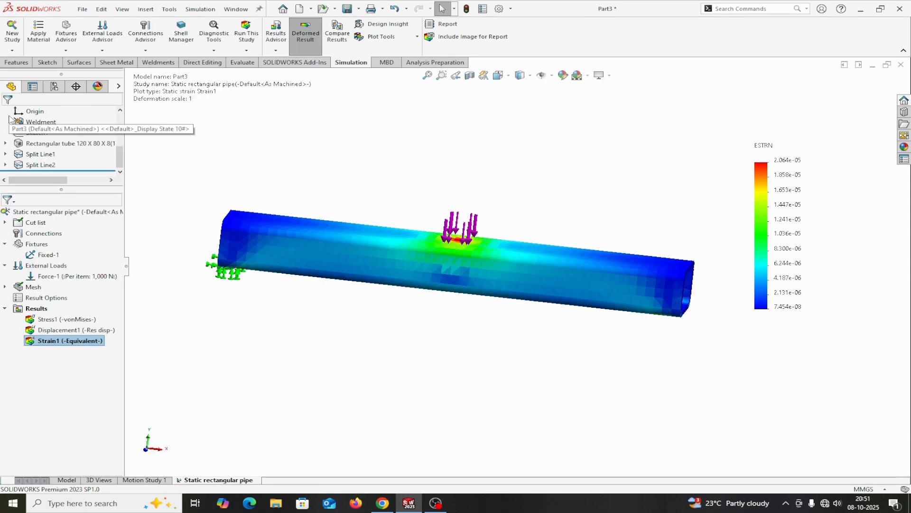
# Step: Animate the equivalent strain plot, reduce the animation speed to 64 and close the animation
pyautogui.scroll(-3, 446, 298)
pyautogui.scroll(3, 446, 298)
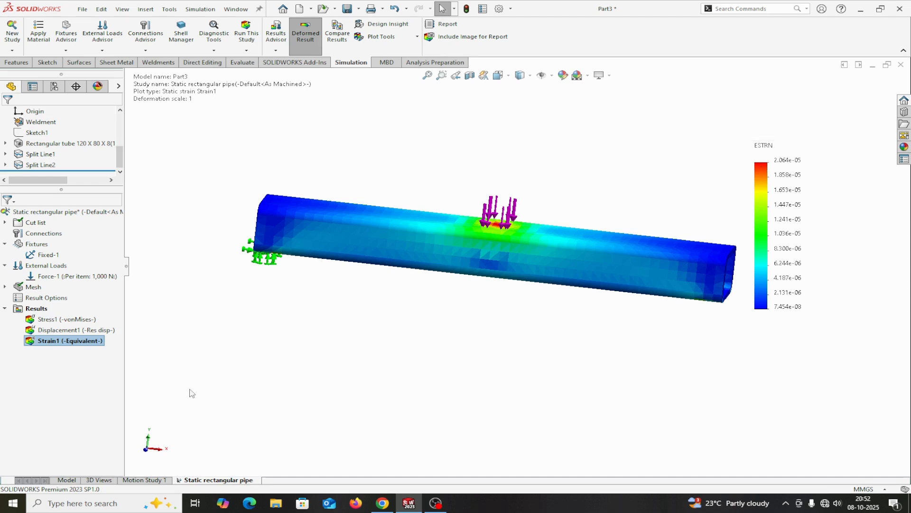
pyautogui.rightClick(53, 345)
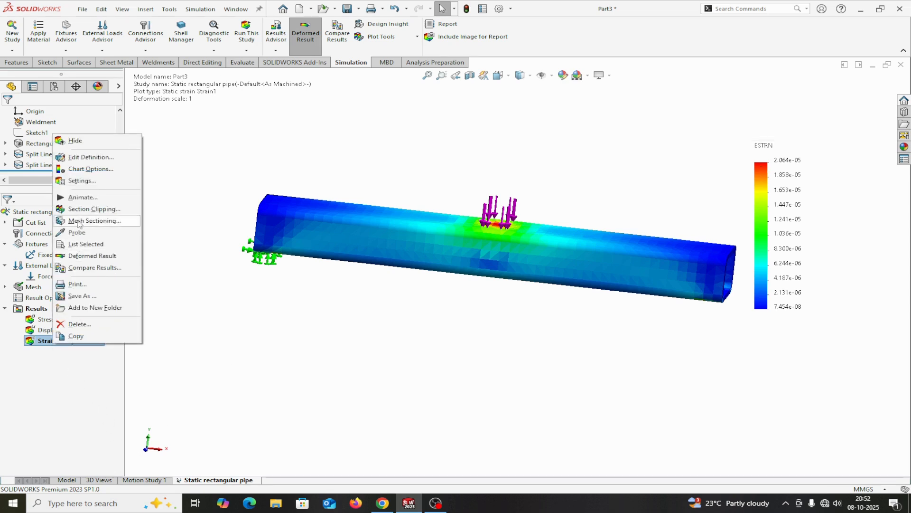
pyautogui.click(79, 199)
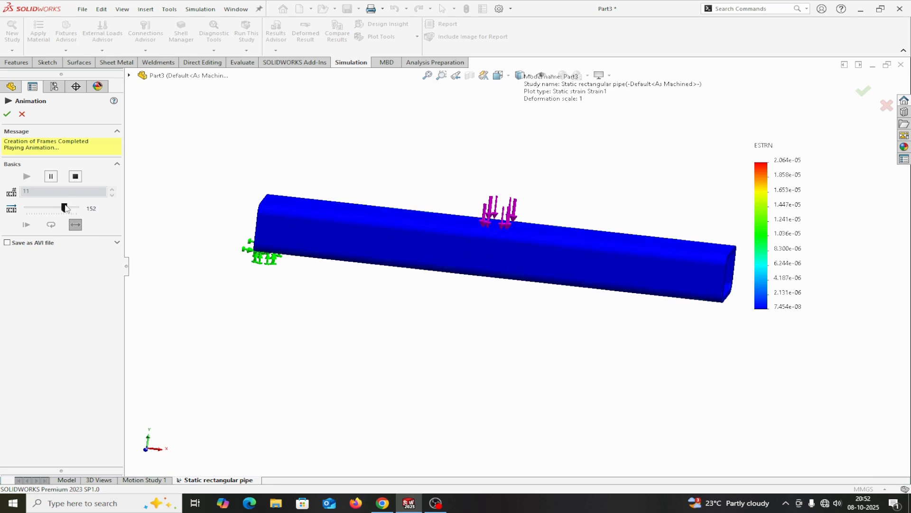
pyautogui.moveTo(64, 207); pyautogui.dragTo(43, 208)
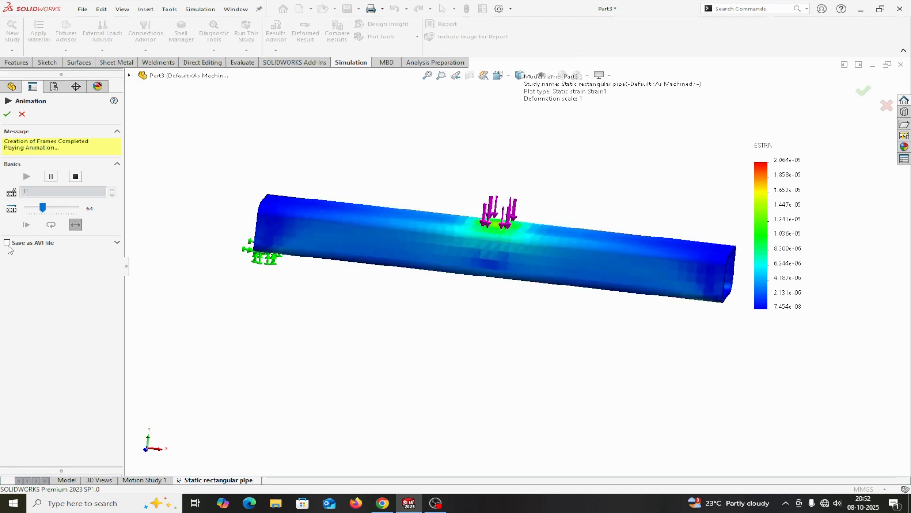
pyautogui.click(6, 115)
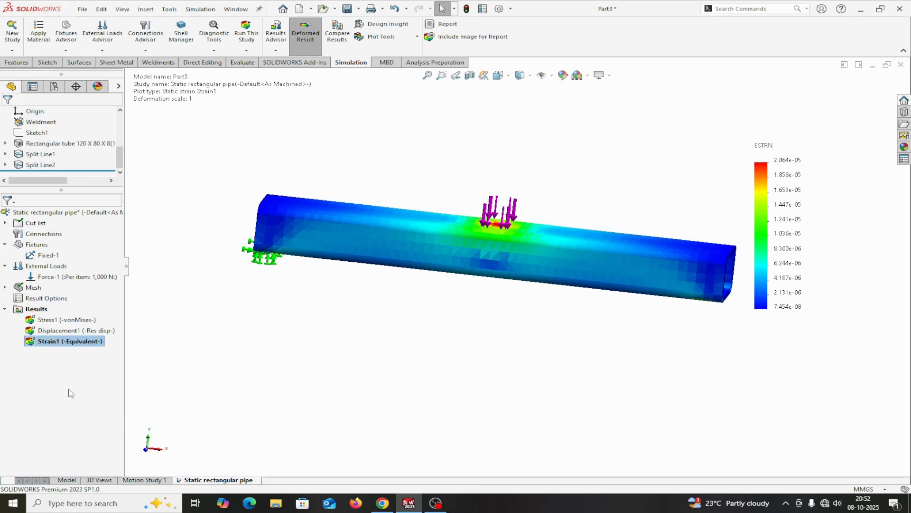
pyautogui.rightClick(51, 321)
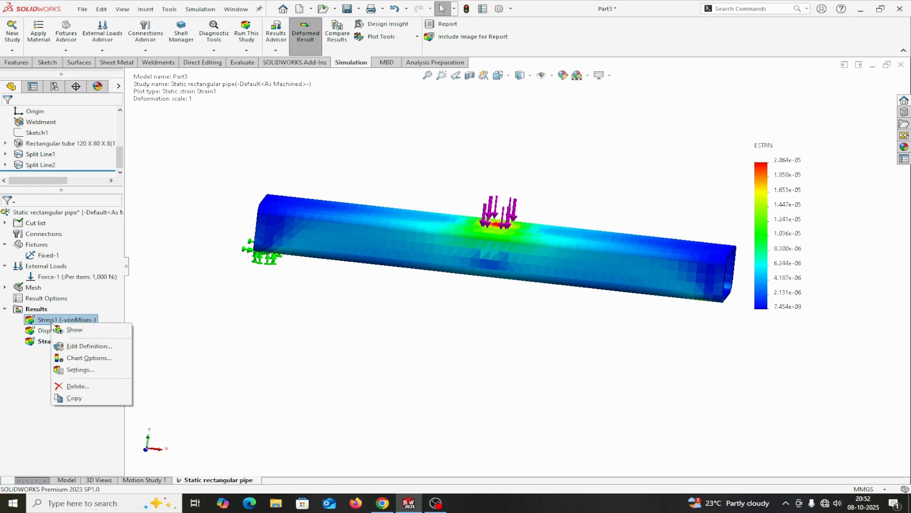
pyautogui.click(162, 363)
pyautogui.rightClick(42, 320)
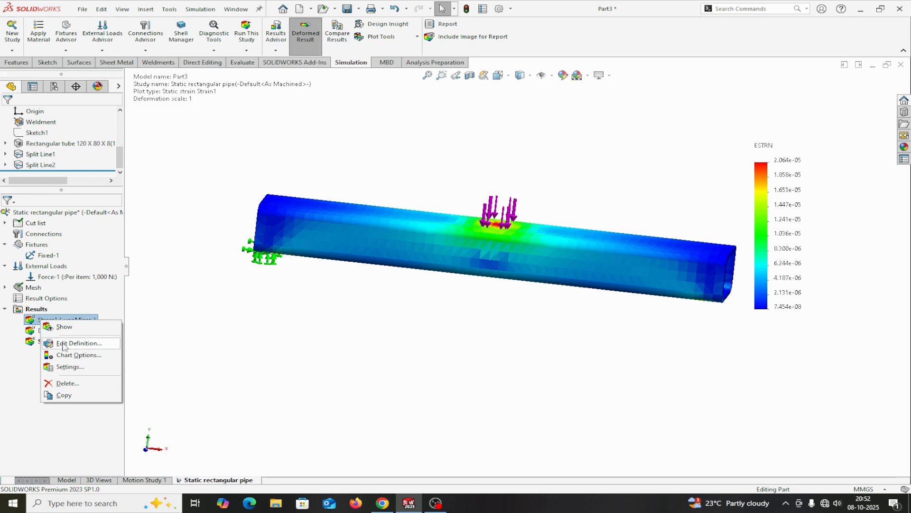
pyautogui.rightClick(49, 312)
pyautogui.rightClick(51, 320)
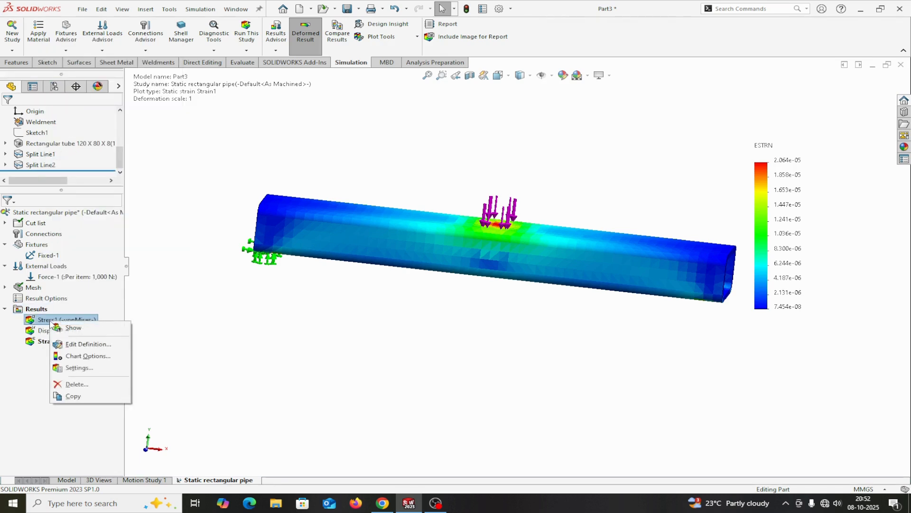
pyautogui.rightClick(32, 309)
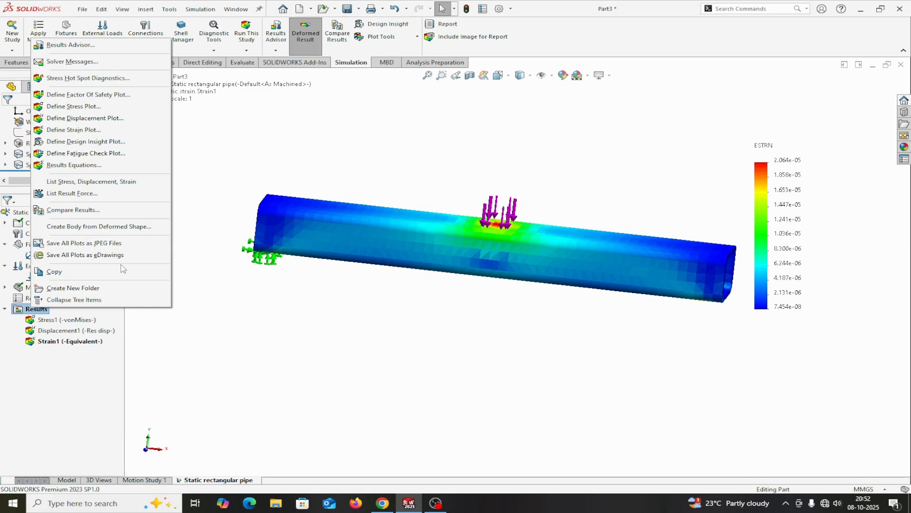
pyautogui.click(233, 311)
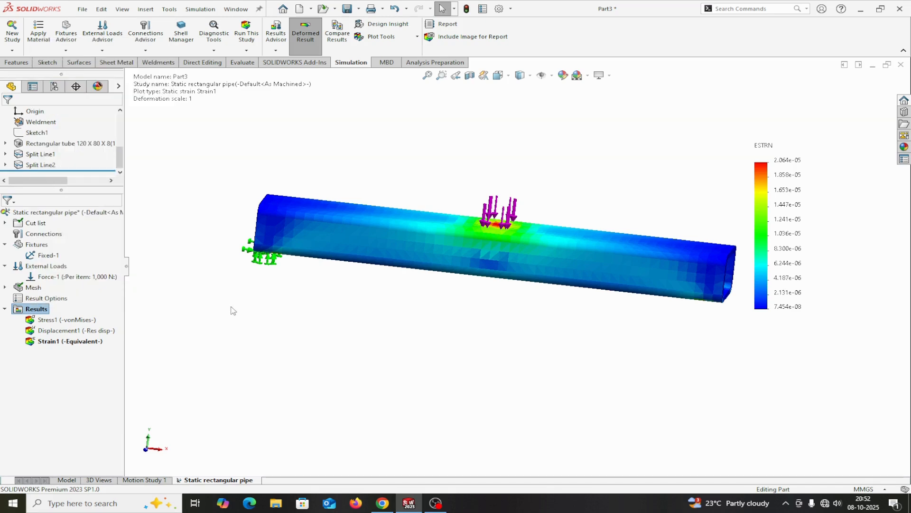
pyautogui.rightClick(21, 312)
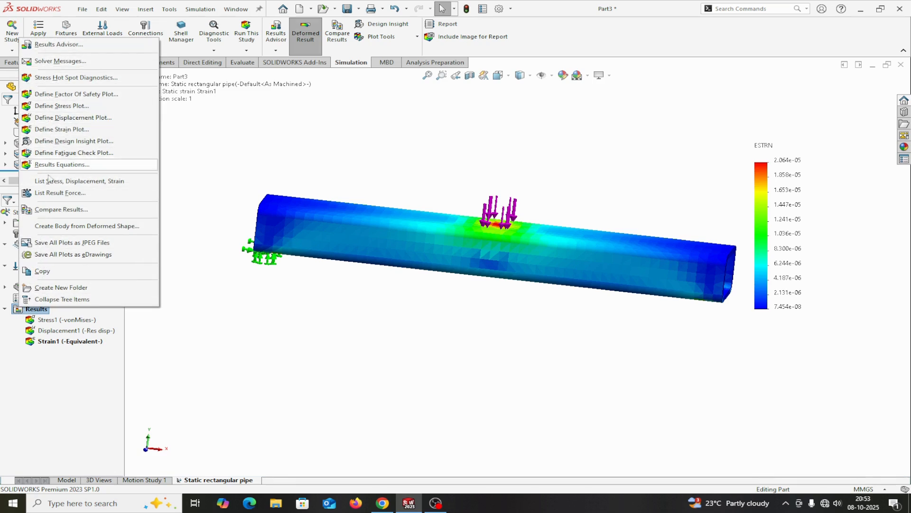
pyautogui.click(274, 381)
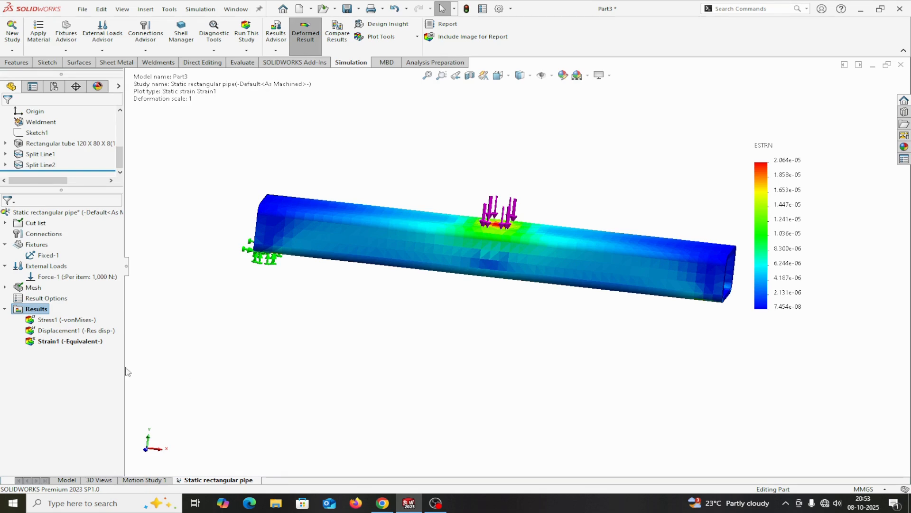
pyautogui.rightClick(57, 321)
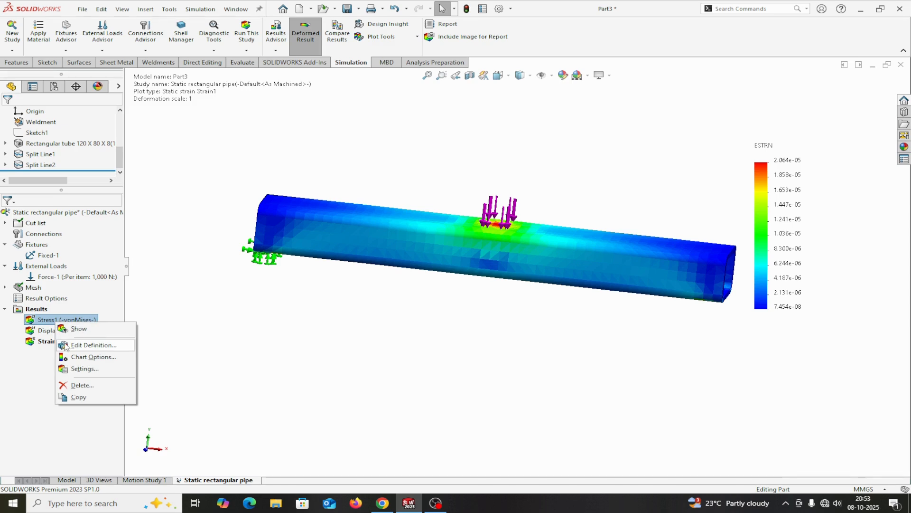
pyautogui.click(64, 343)
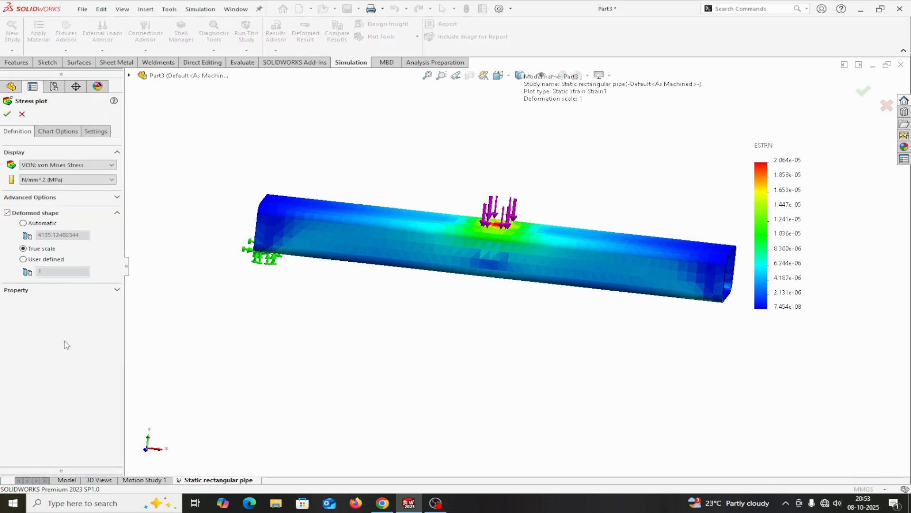
pyautogui.click(7, 114)
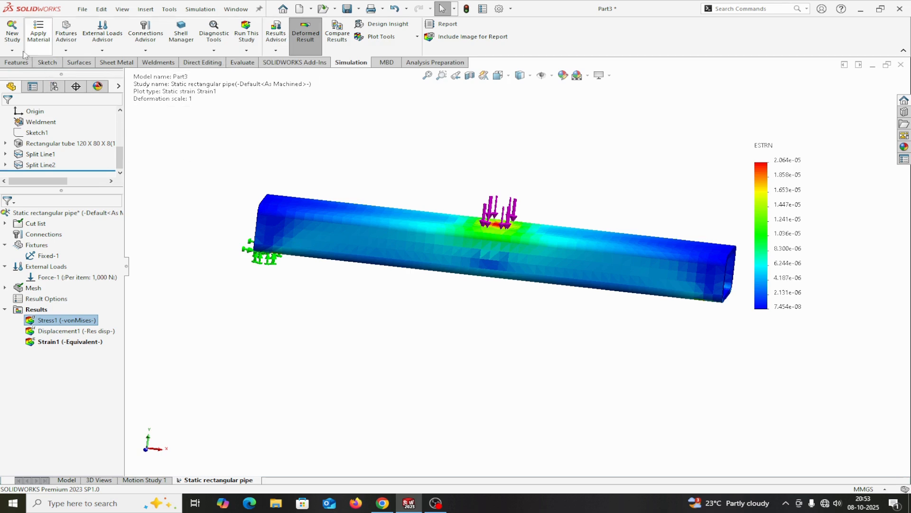
# Step: Create a factor of safety distribution plot for all bodies with the Automatic criterion and a multiplication factor of 1
pyautogui.click(279, 51)
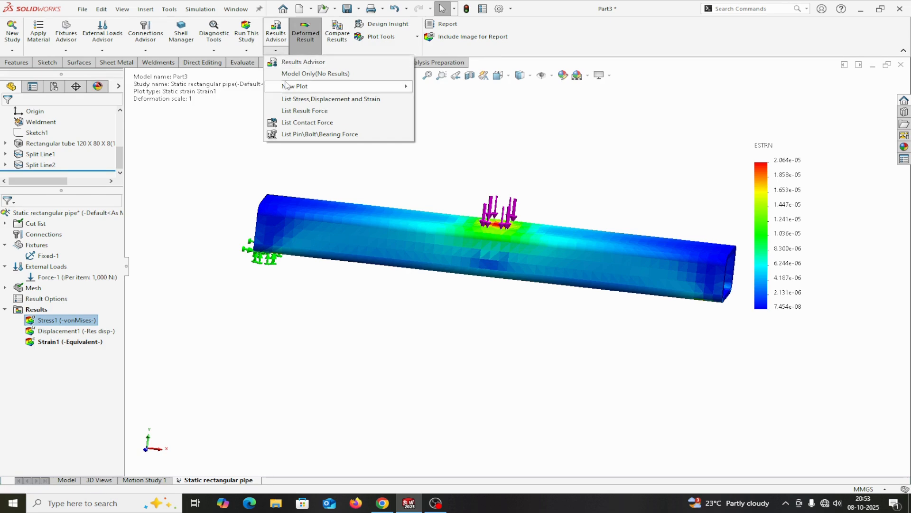
pyautogui.moveTo(291, 90)
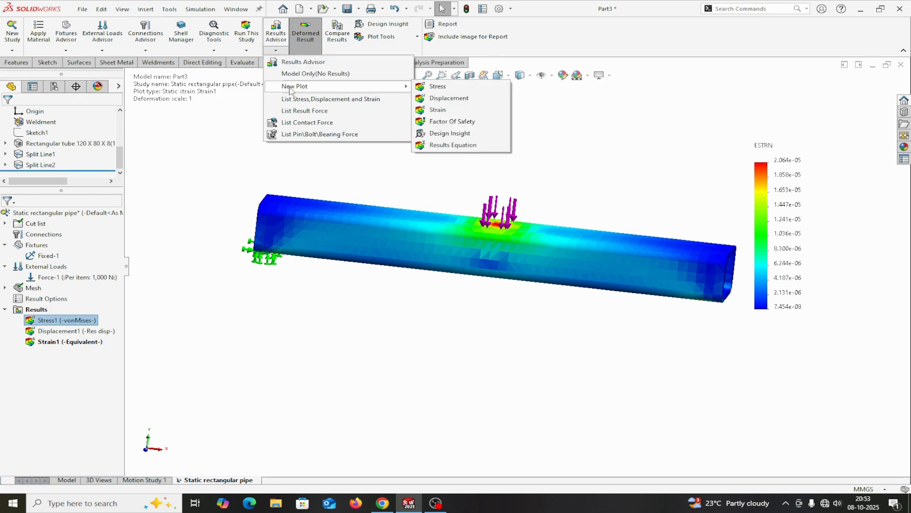
pyautogui.click(434, 123)
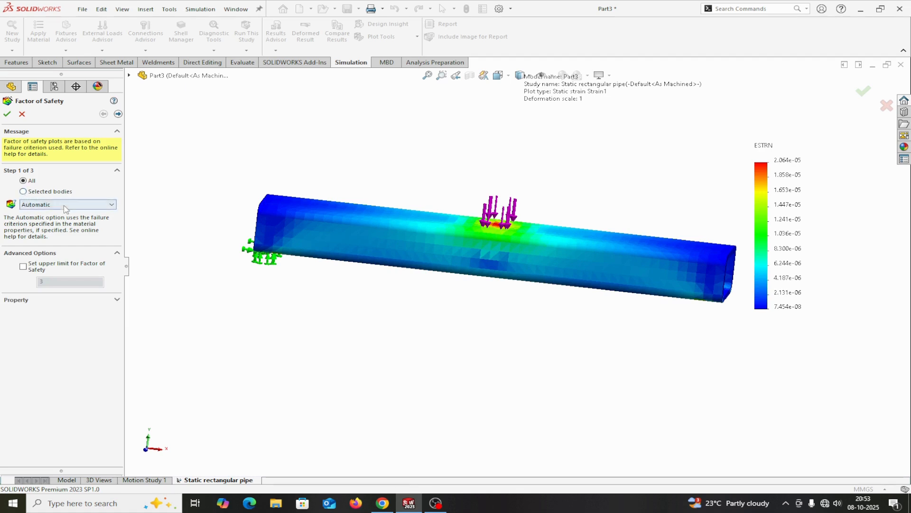
pyautogui.click(118, 113)
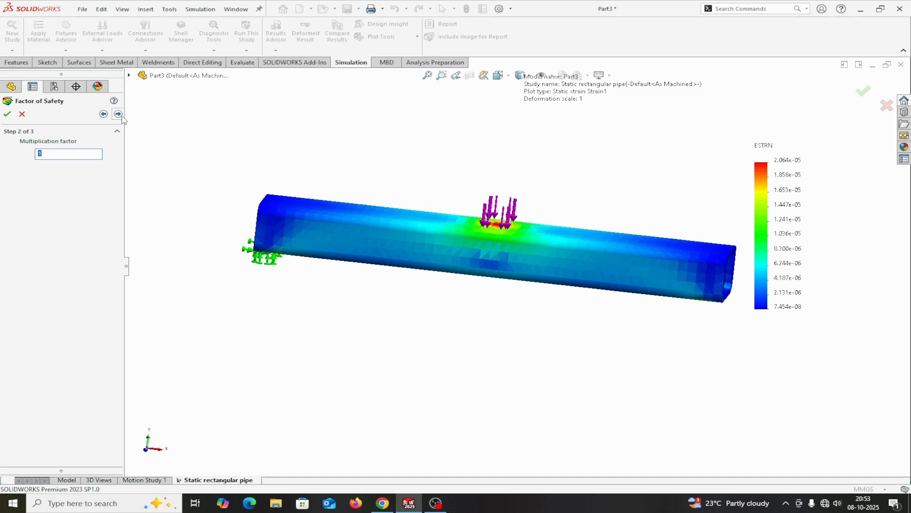
pyautogui.click(119, 114)
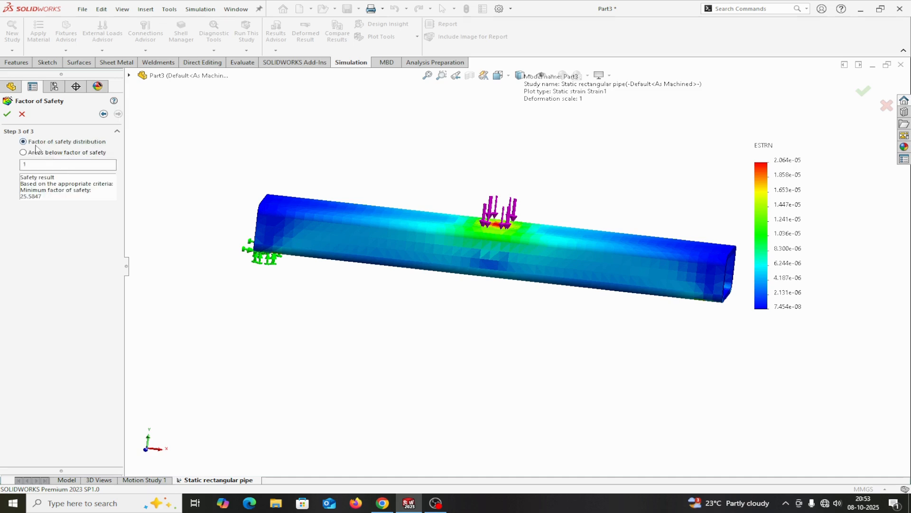
pyautogui.click(8, 114)
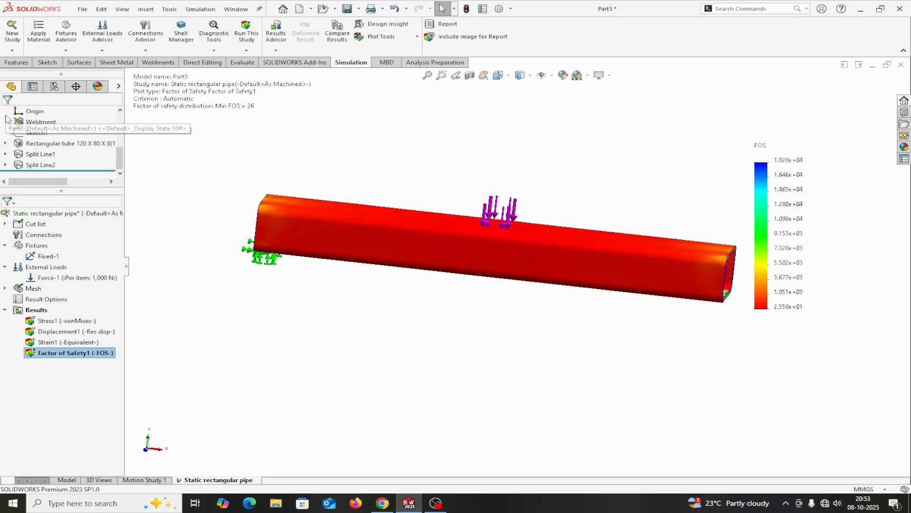